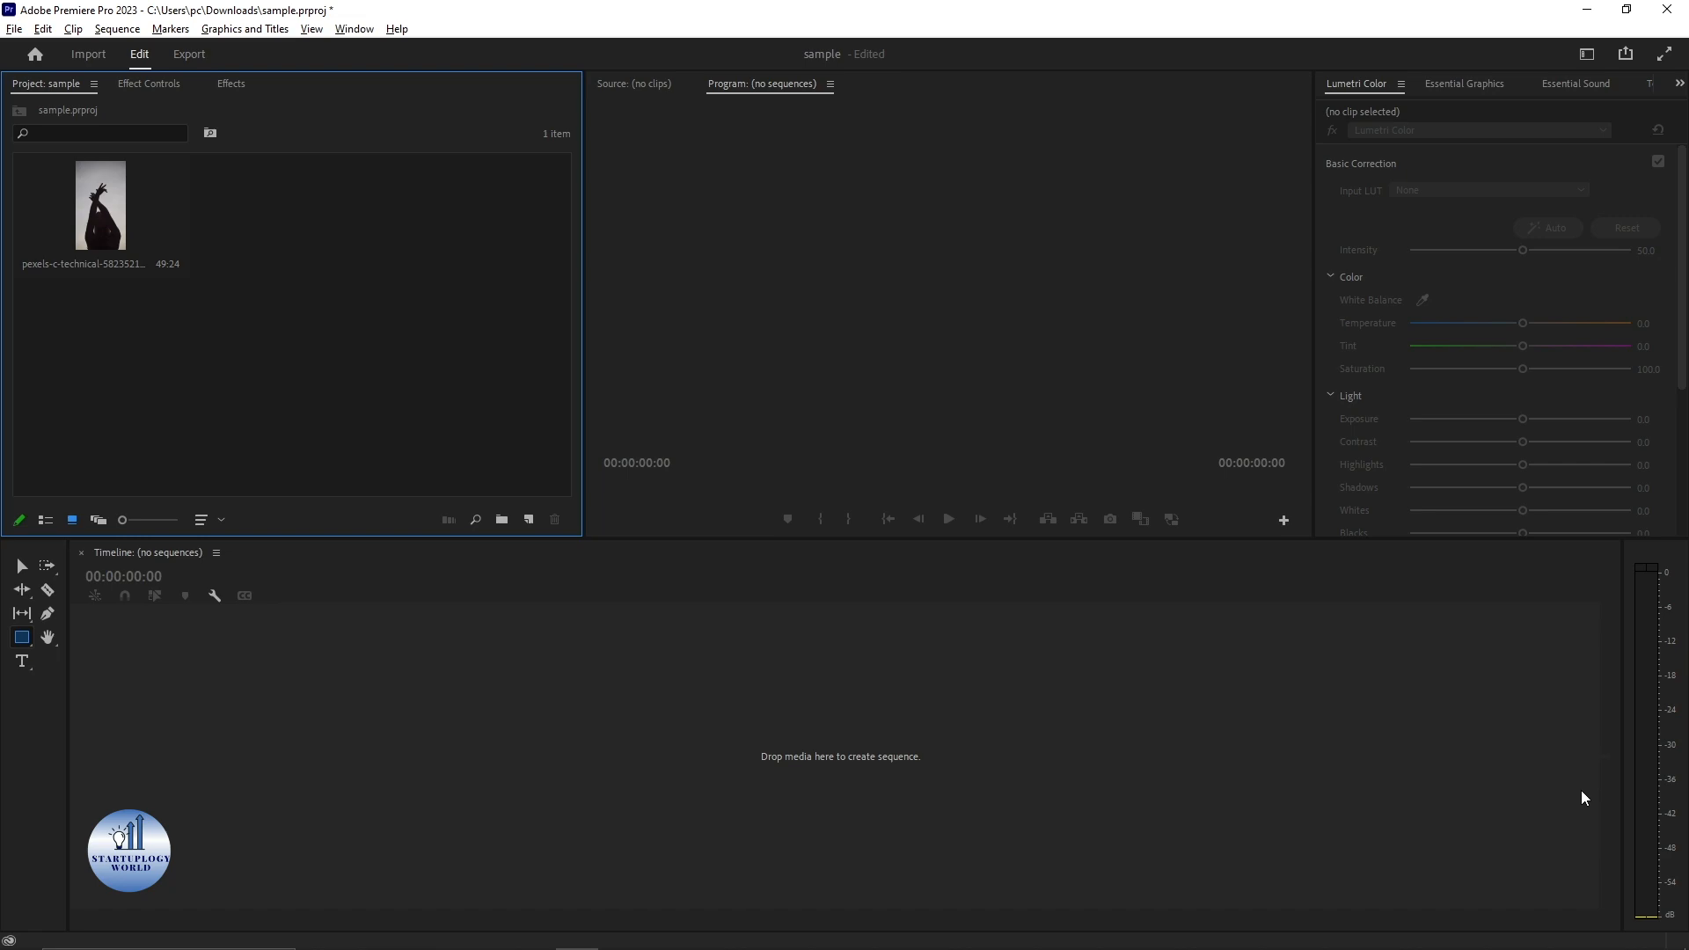
Preview pexels-c-technical-5823521.mp4 in the source monitor and create a new sequence from it.
{"action": "left_click", "coordinate": [95, 201]}
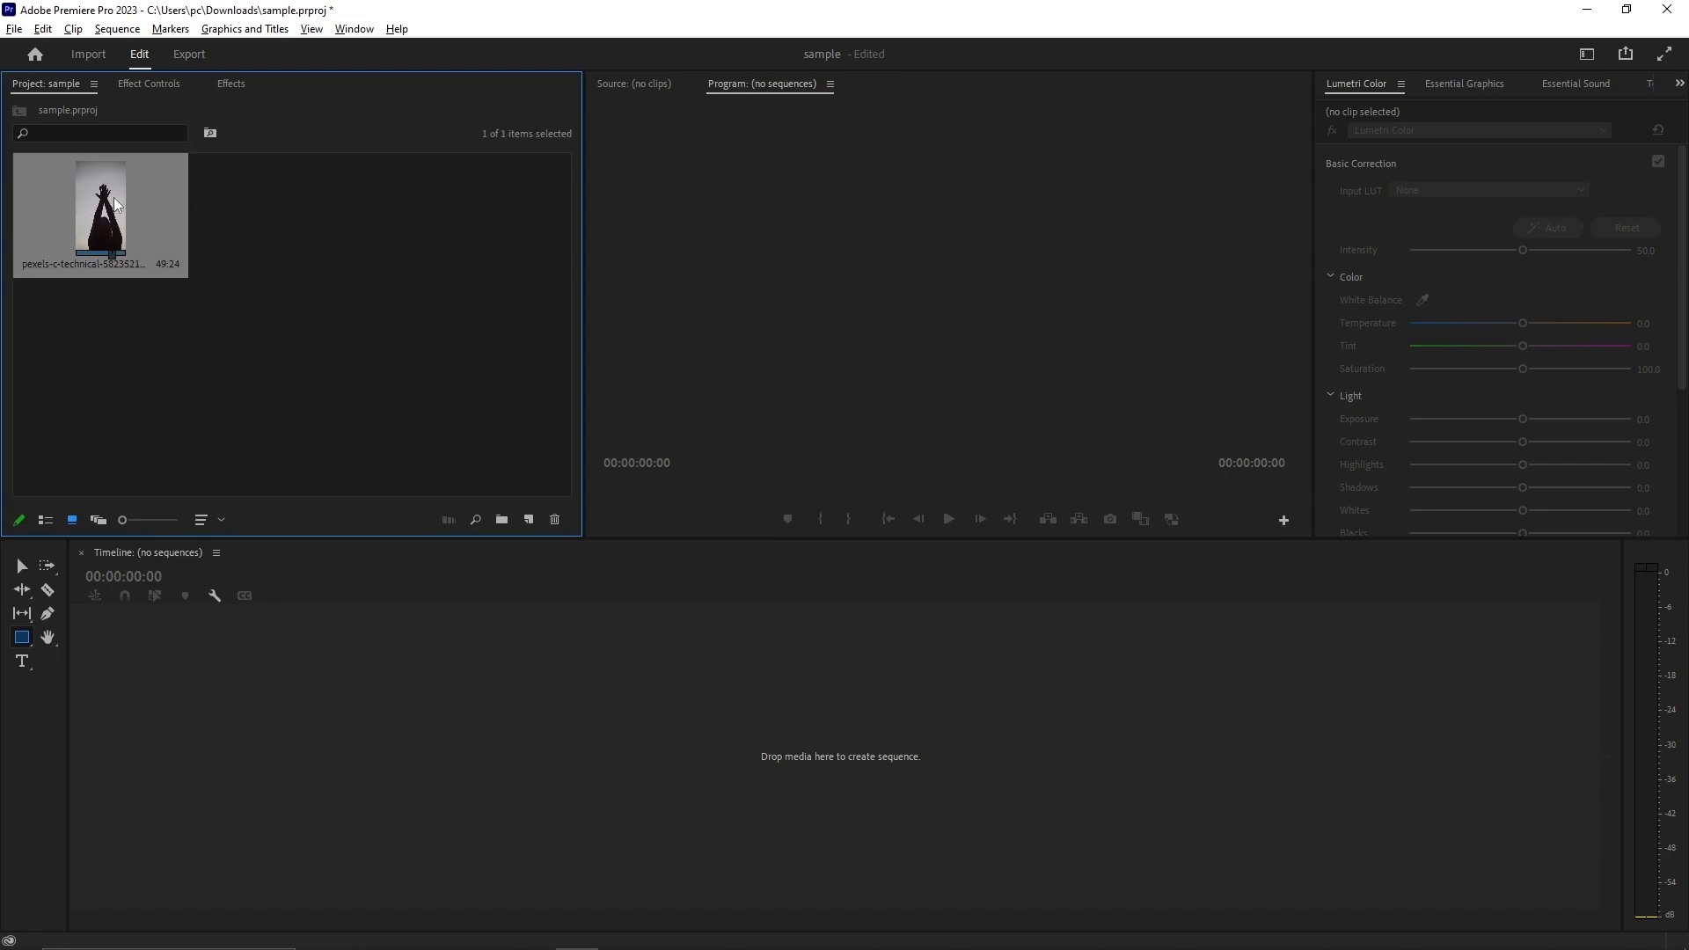
{"action": "double_click", "coordinate": [115, 204]}
{"action": "left_click", "coordinate": [948, 520]}
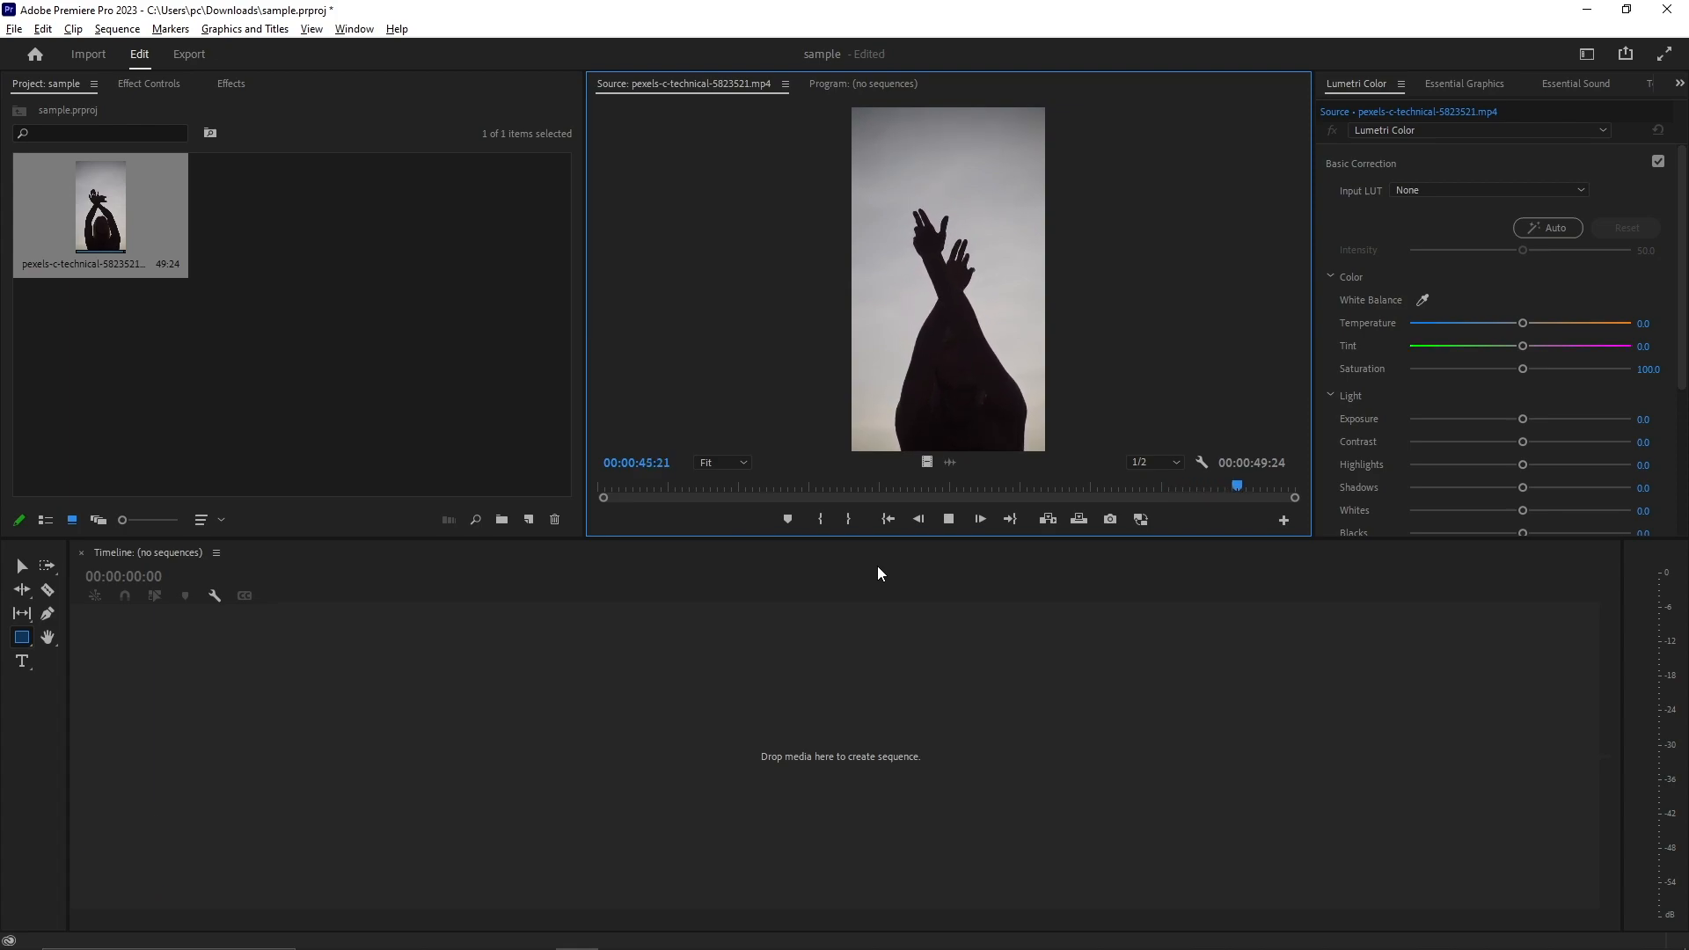
{"action": "left_click", "coordinate": [949, 519]}
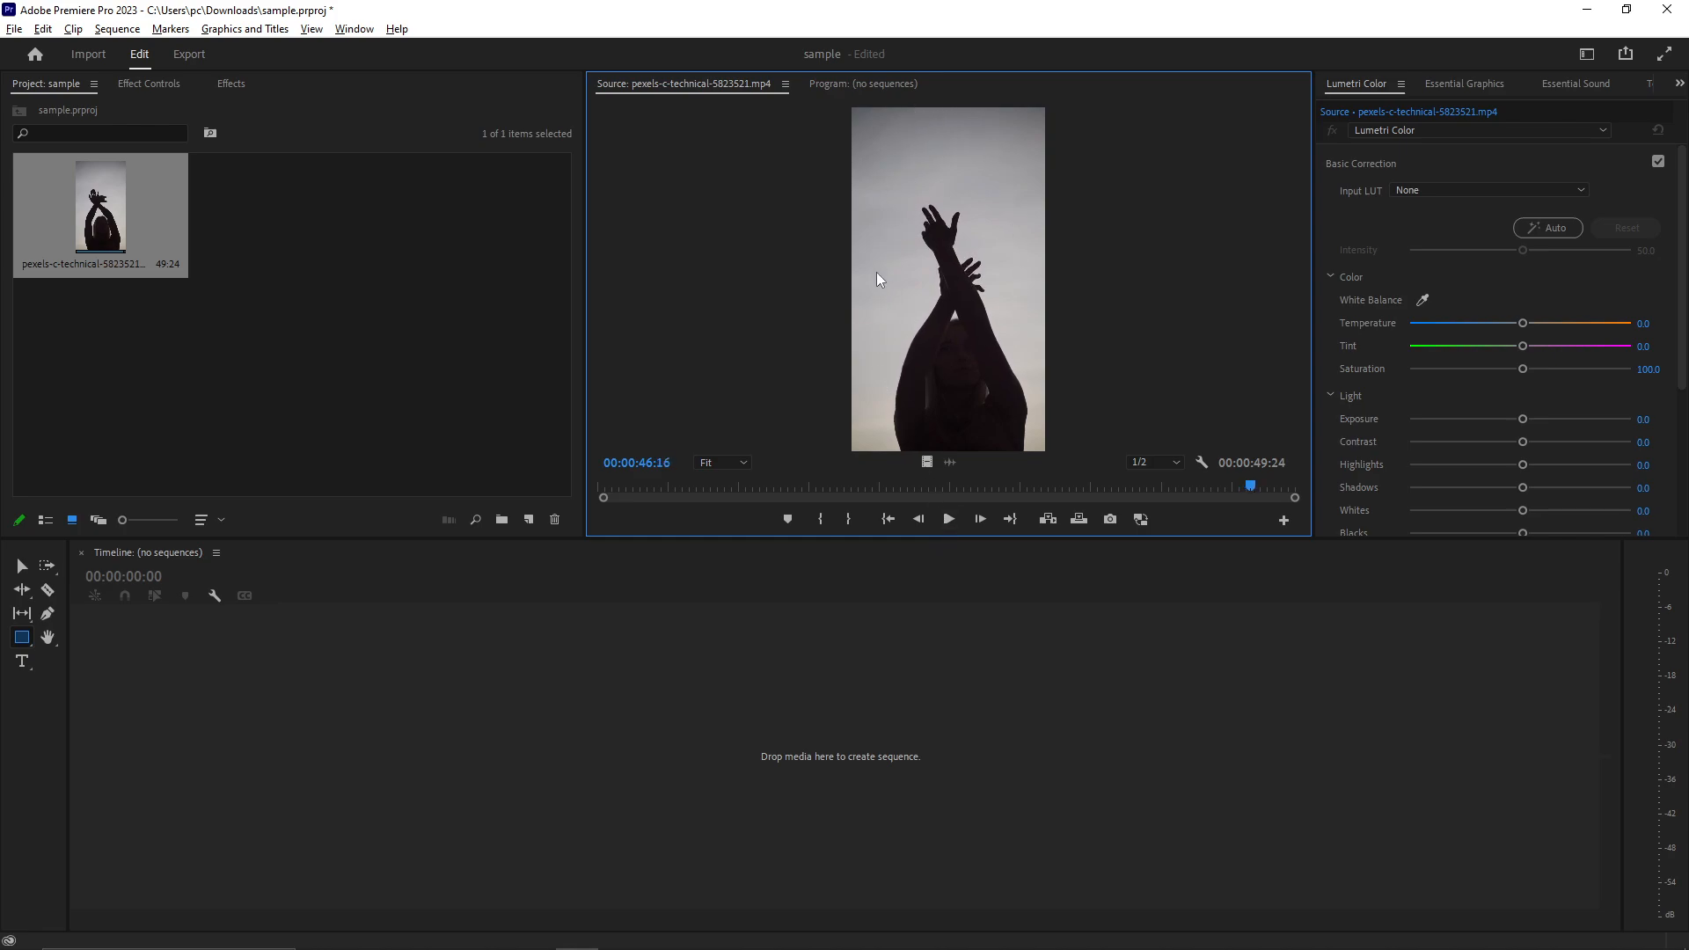
{"action": "left_click", "coordinate": [180, 485]}
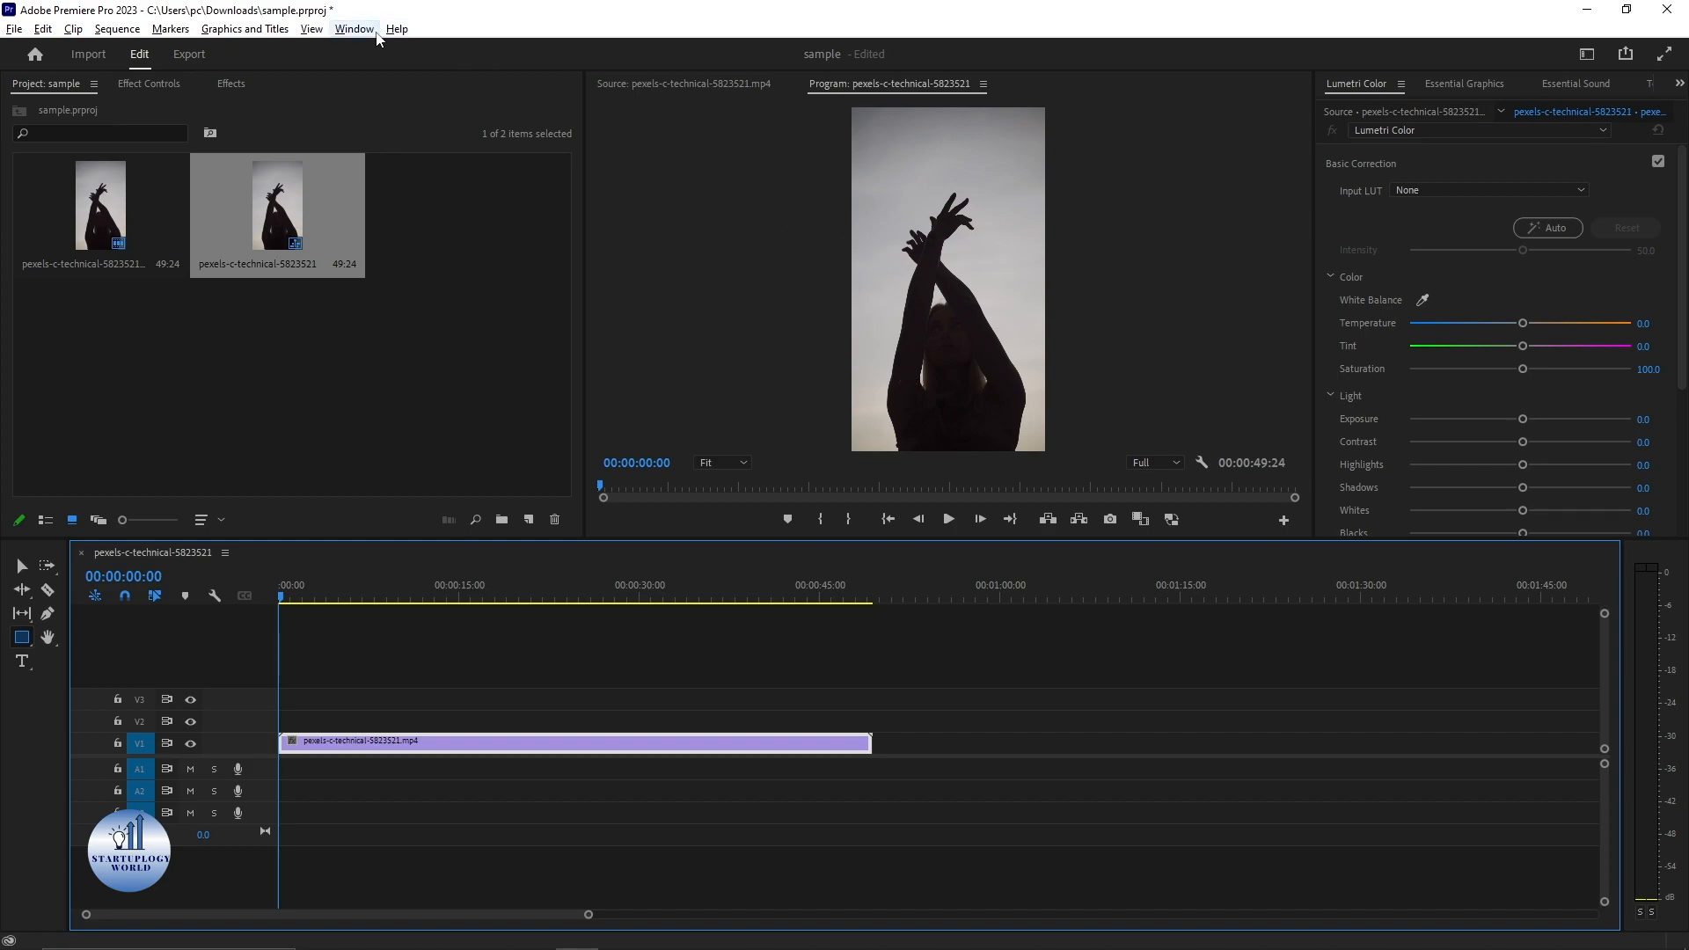
Switch to the Vertical workspace, narrow the Effect Controls area and widen its keyframe timeline.
{"action": "left_click", "coordinate": [360, 33]}
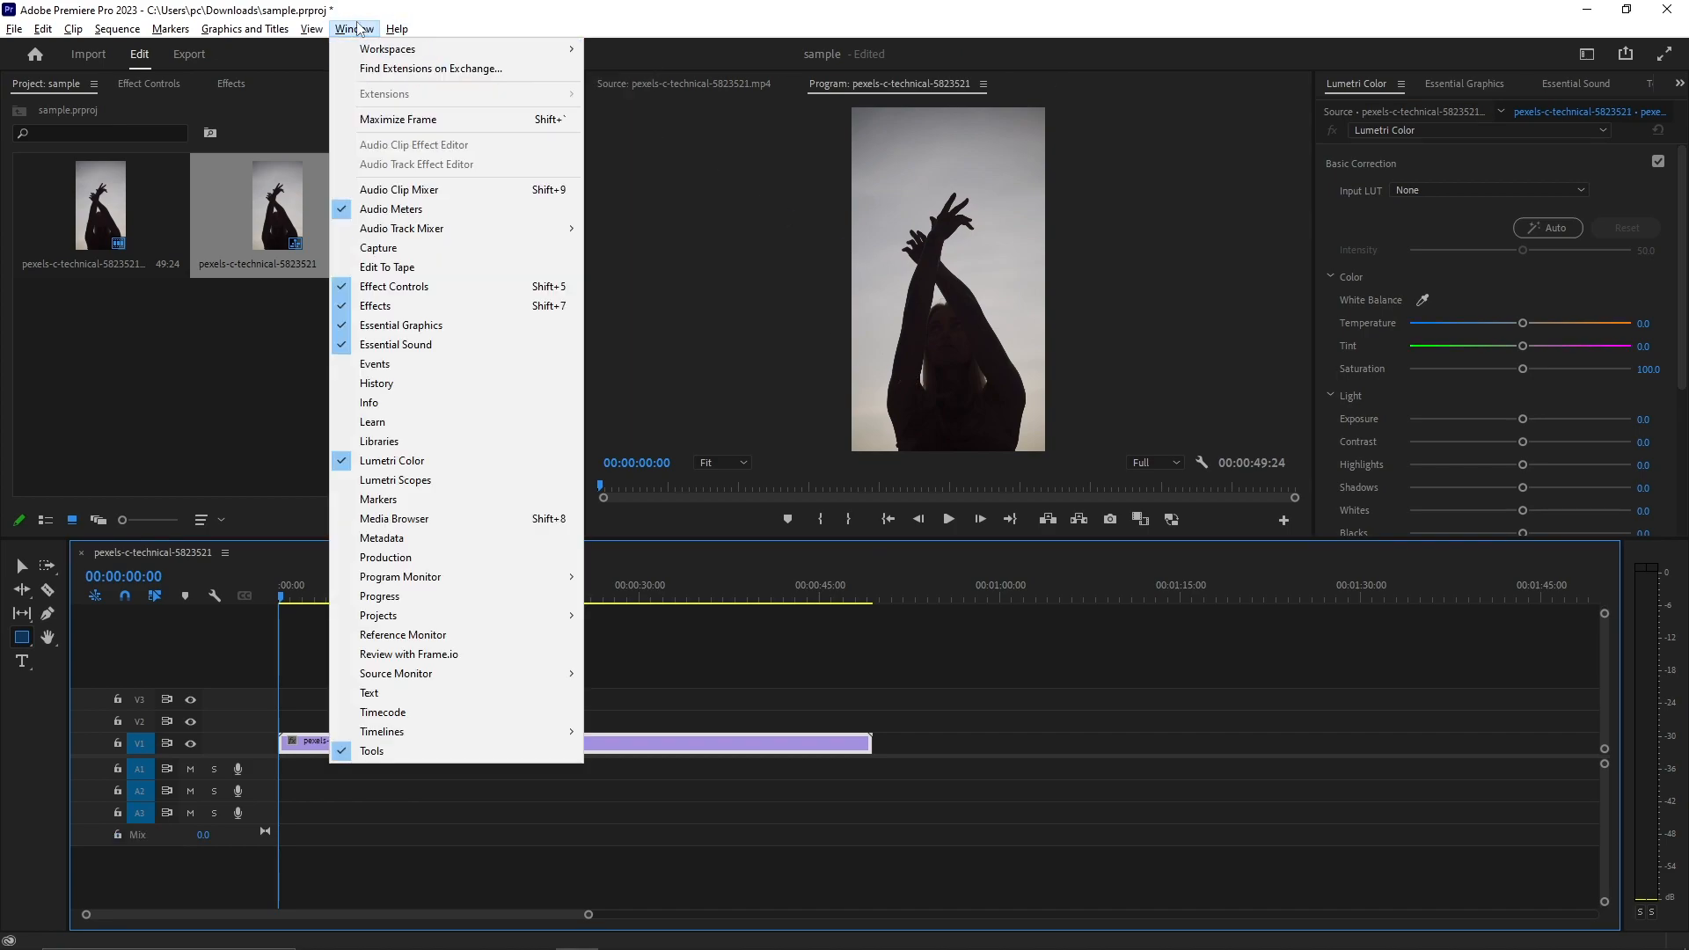
{"action": "mouse_move", "coordinate": [454, 51]}
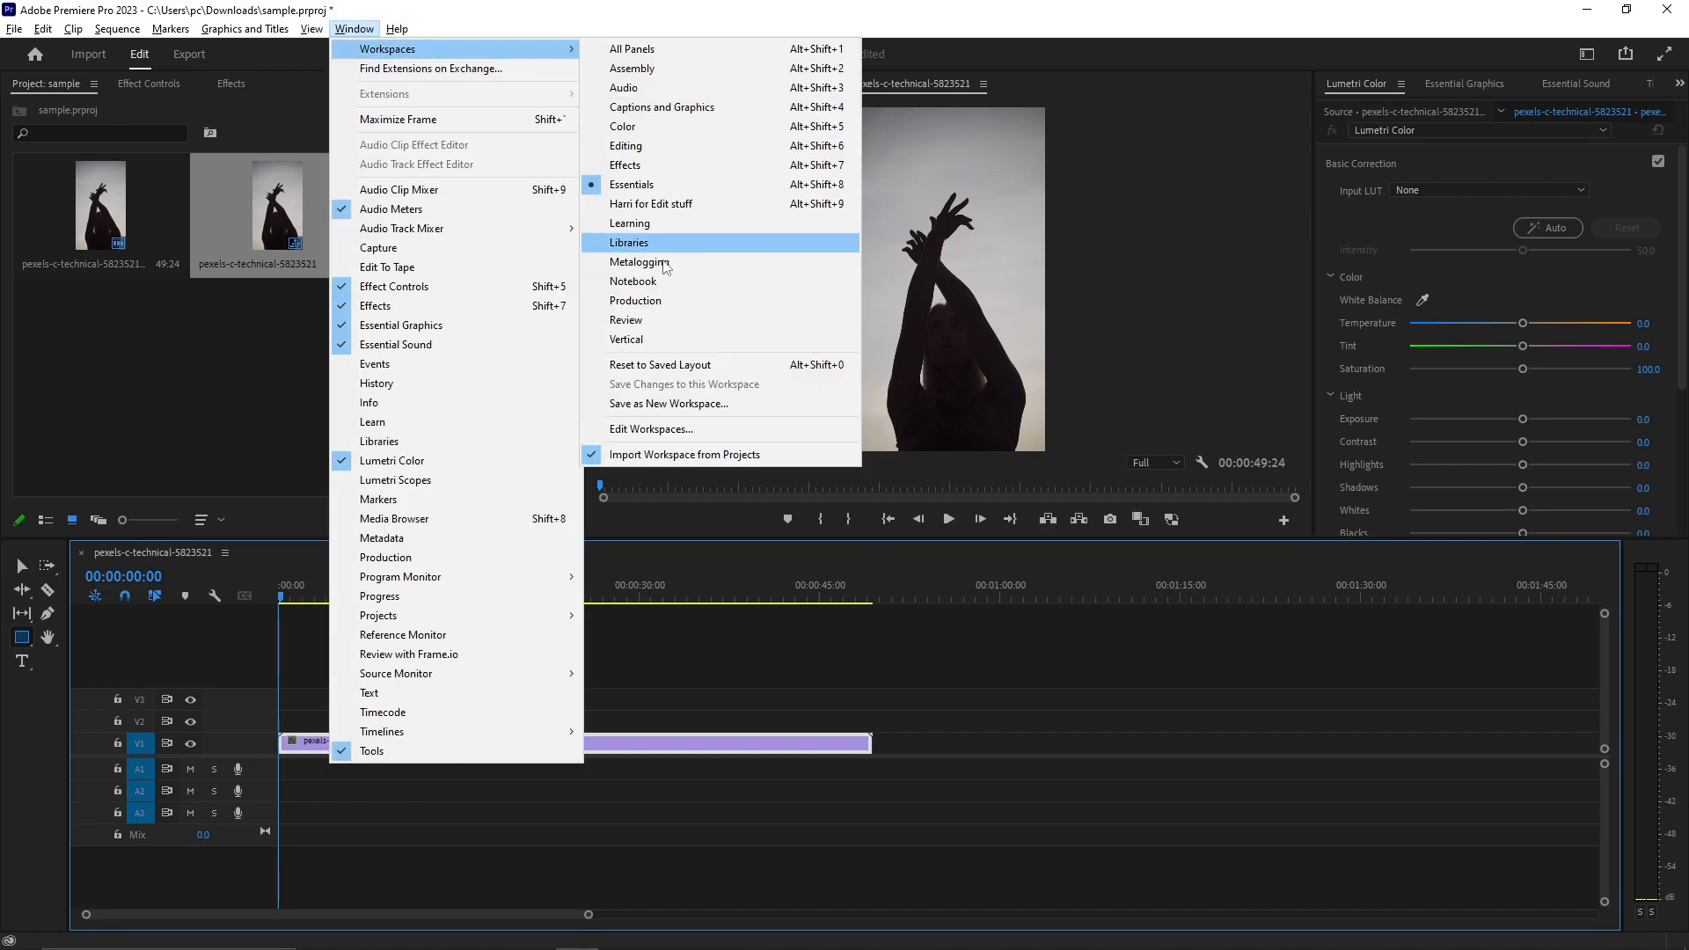
{"action": "left_click", "coordinate": [675, 334]}
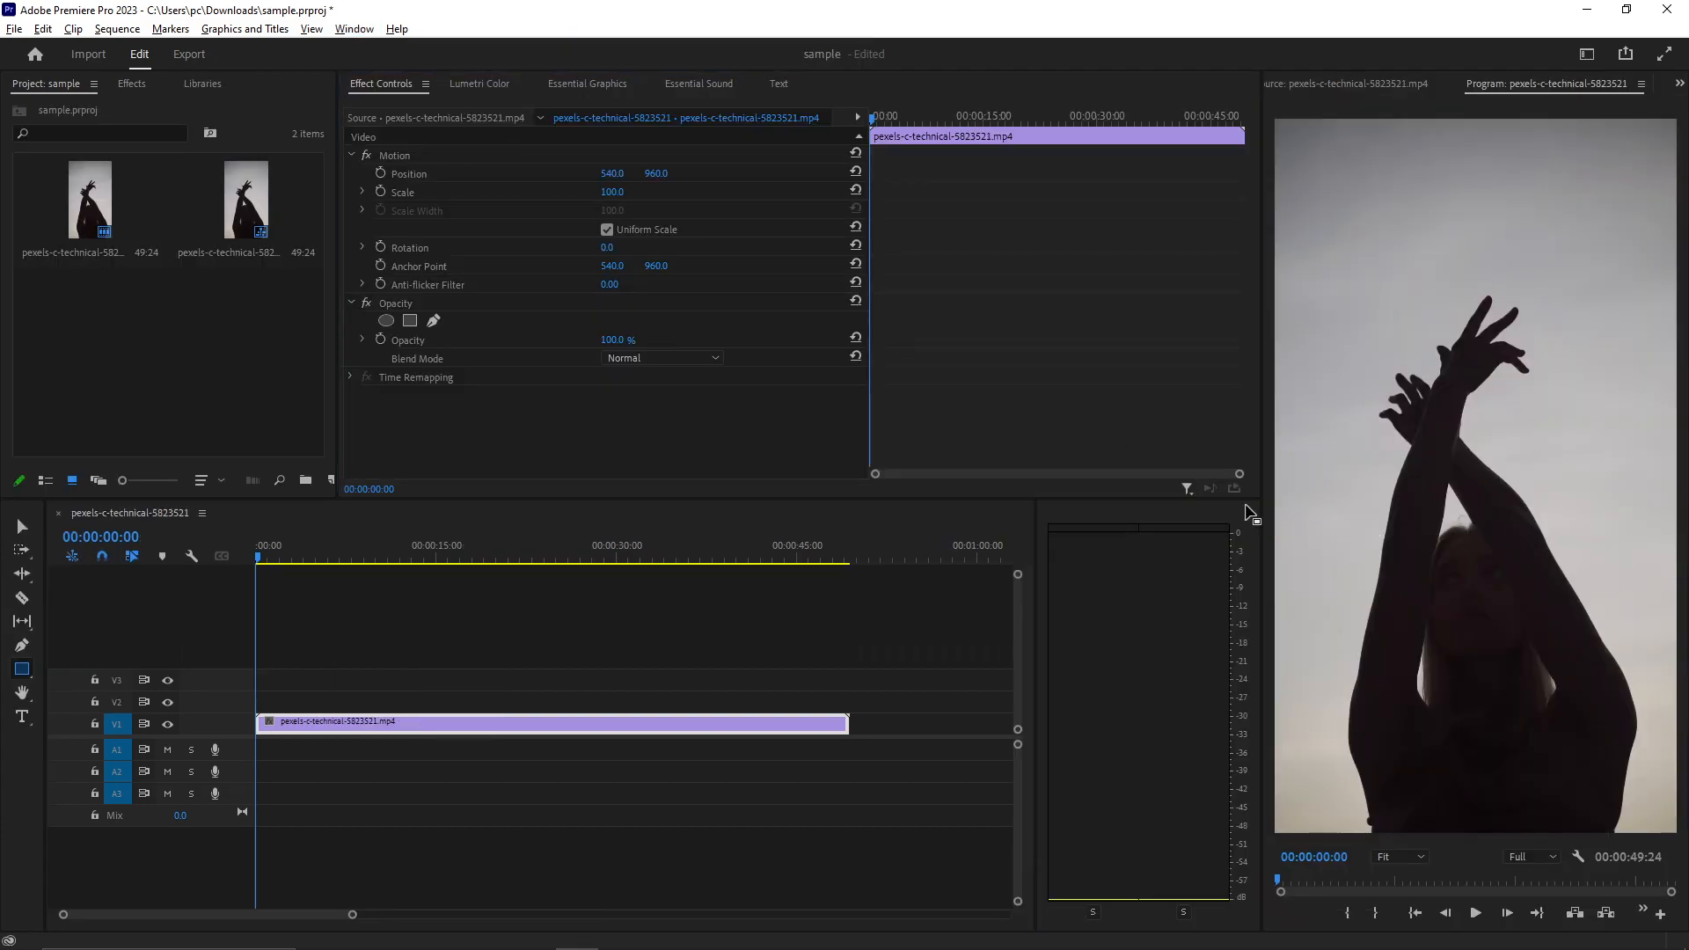
{"action": "left_click_drag", "start_coordinate": [1249, 513], "coordinate": [1150, 506]}
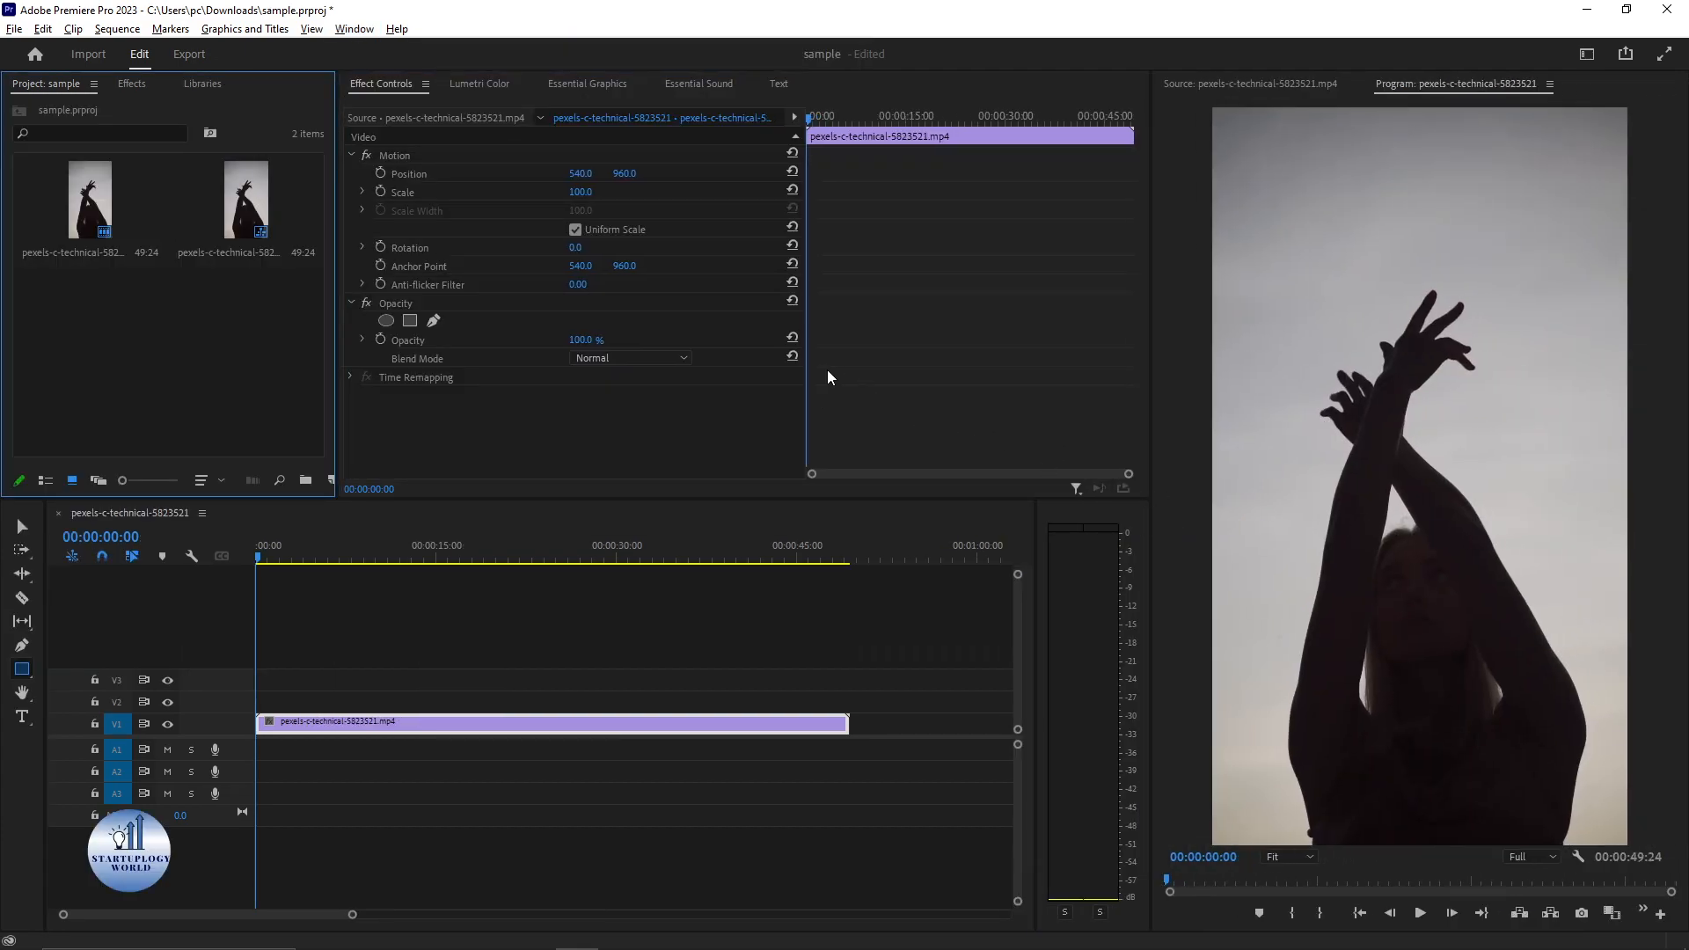
{"action": "left_click_drag", "start_coordinate": [809, 376], "coordinate": [706, 368]}
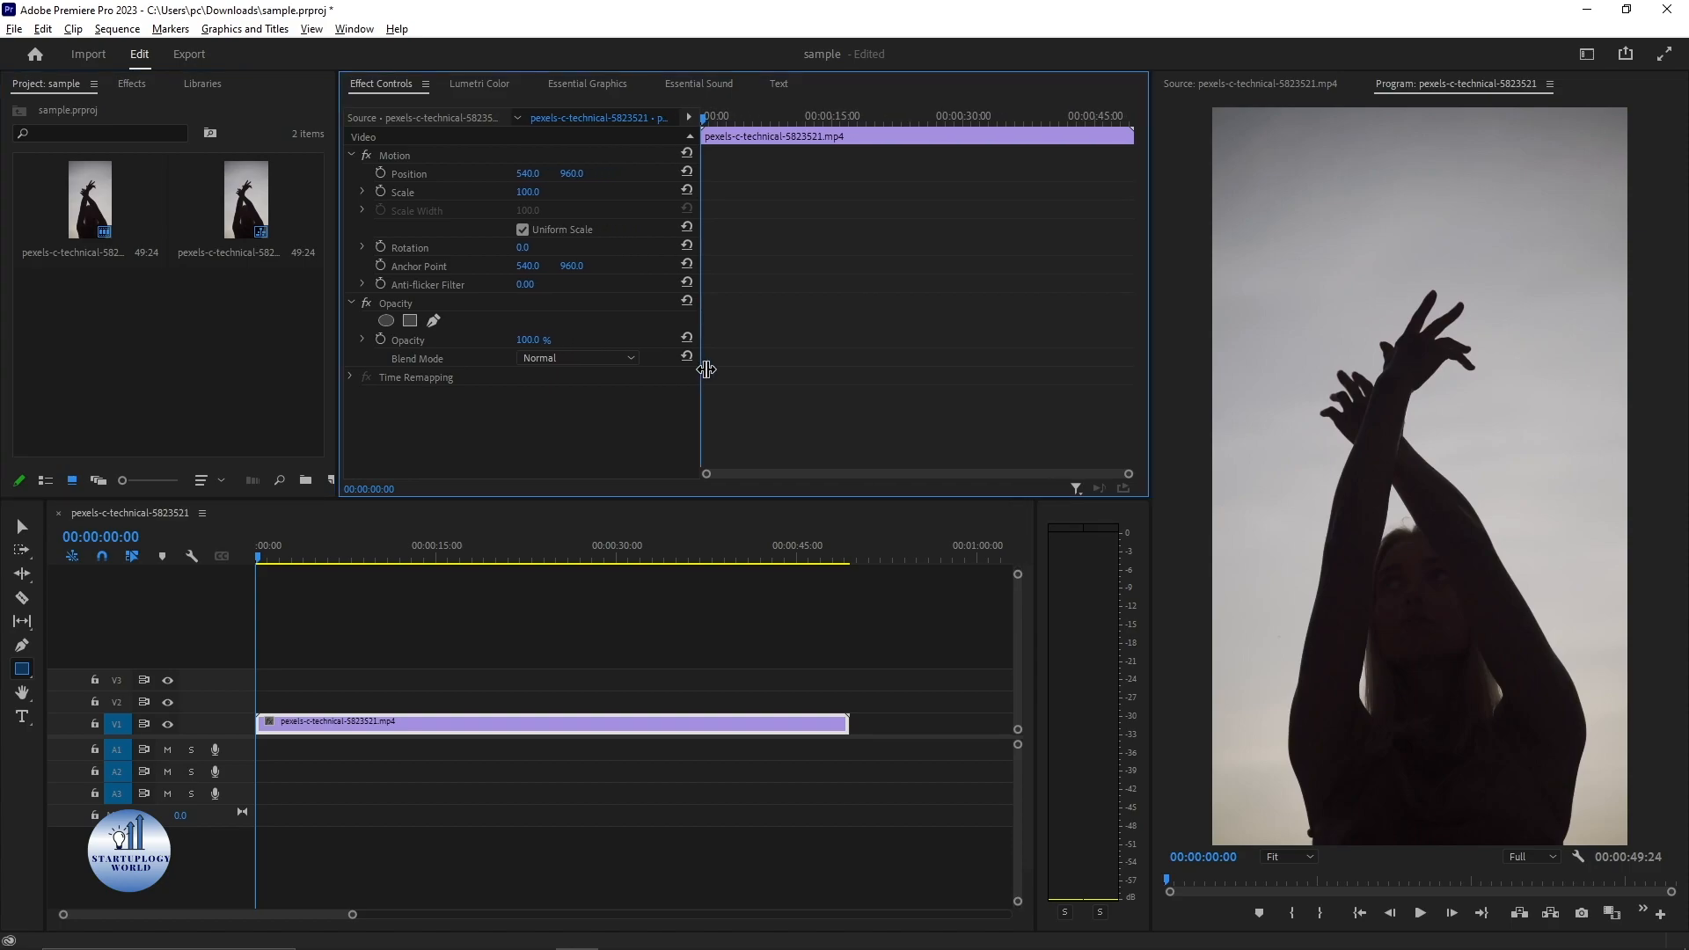
{"action": "left_click", "coordinate": [809, 524]}
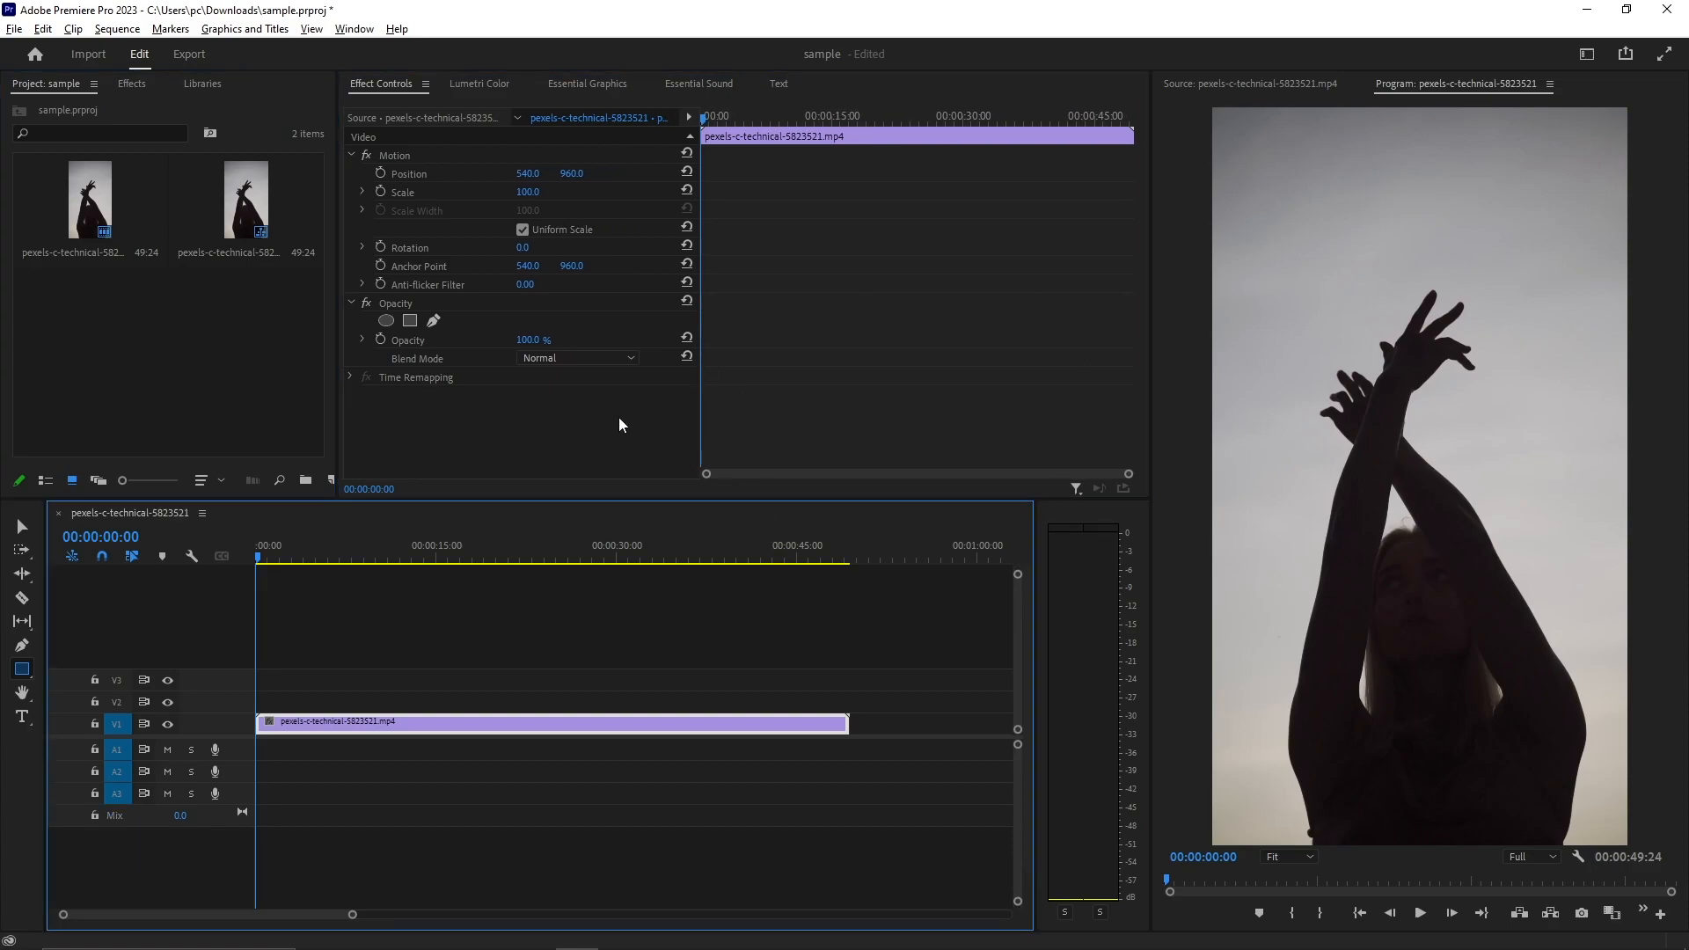
Search the effects for "color key" and apply the Color Key video effect to the clip on V1.
{"action": "left_click", "coordinate": [130, 88]}
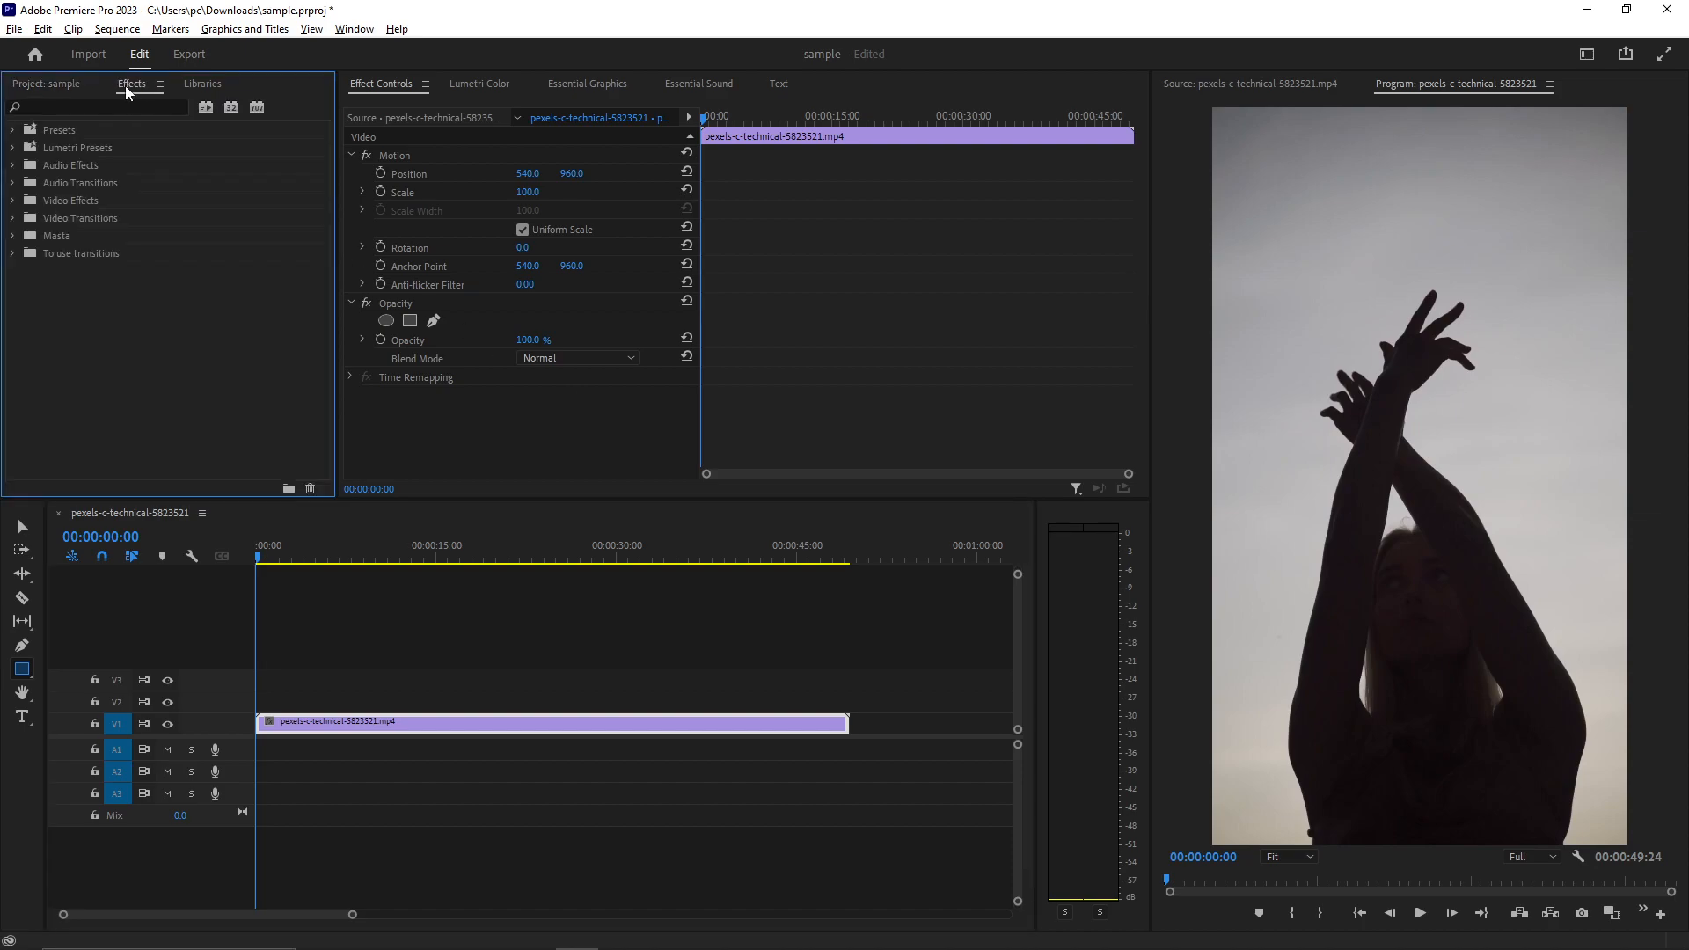
{"action": "left_click", "coordinate": [346, 34]}
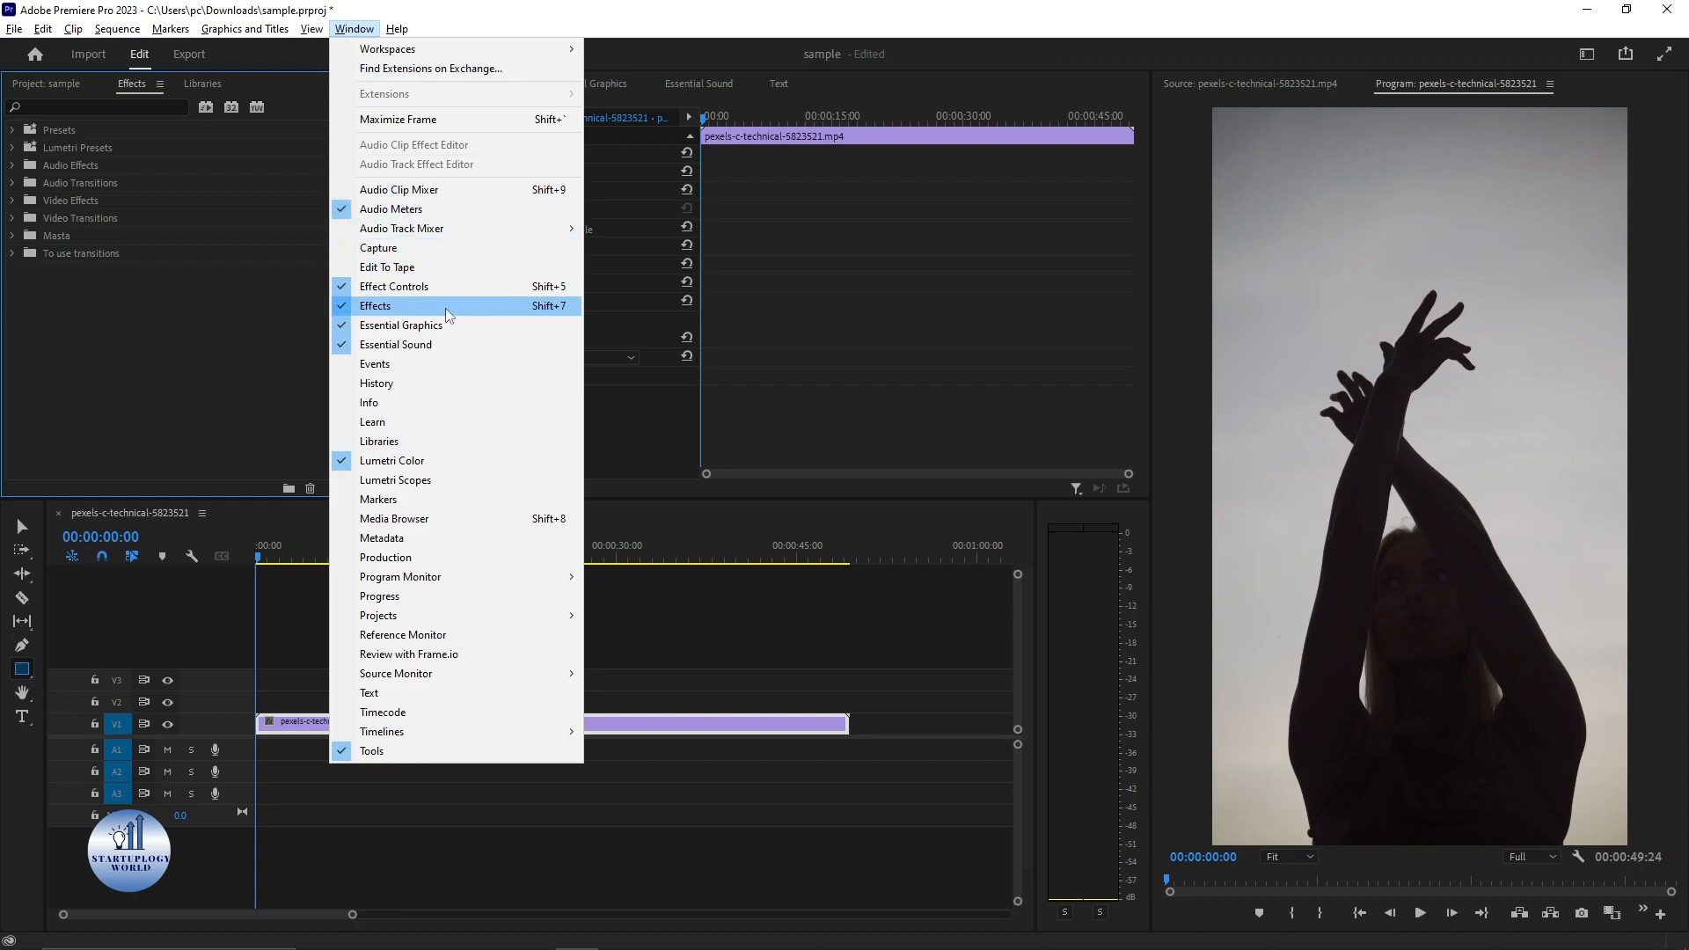
{"action": "left_click", "coordinate": [199, 305]}
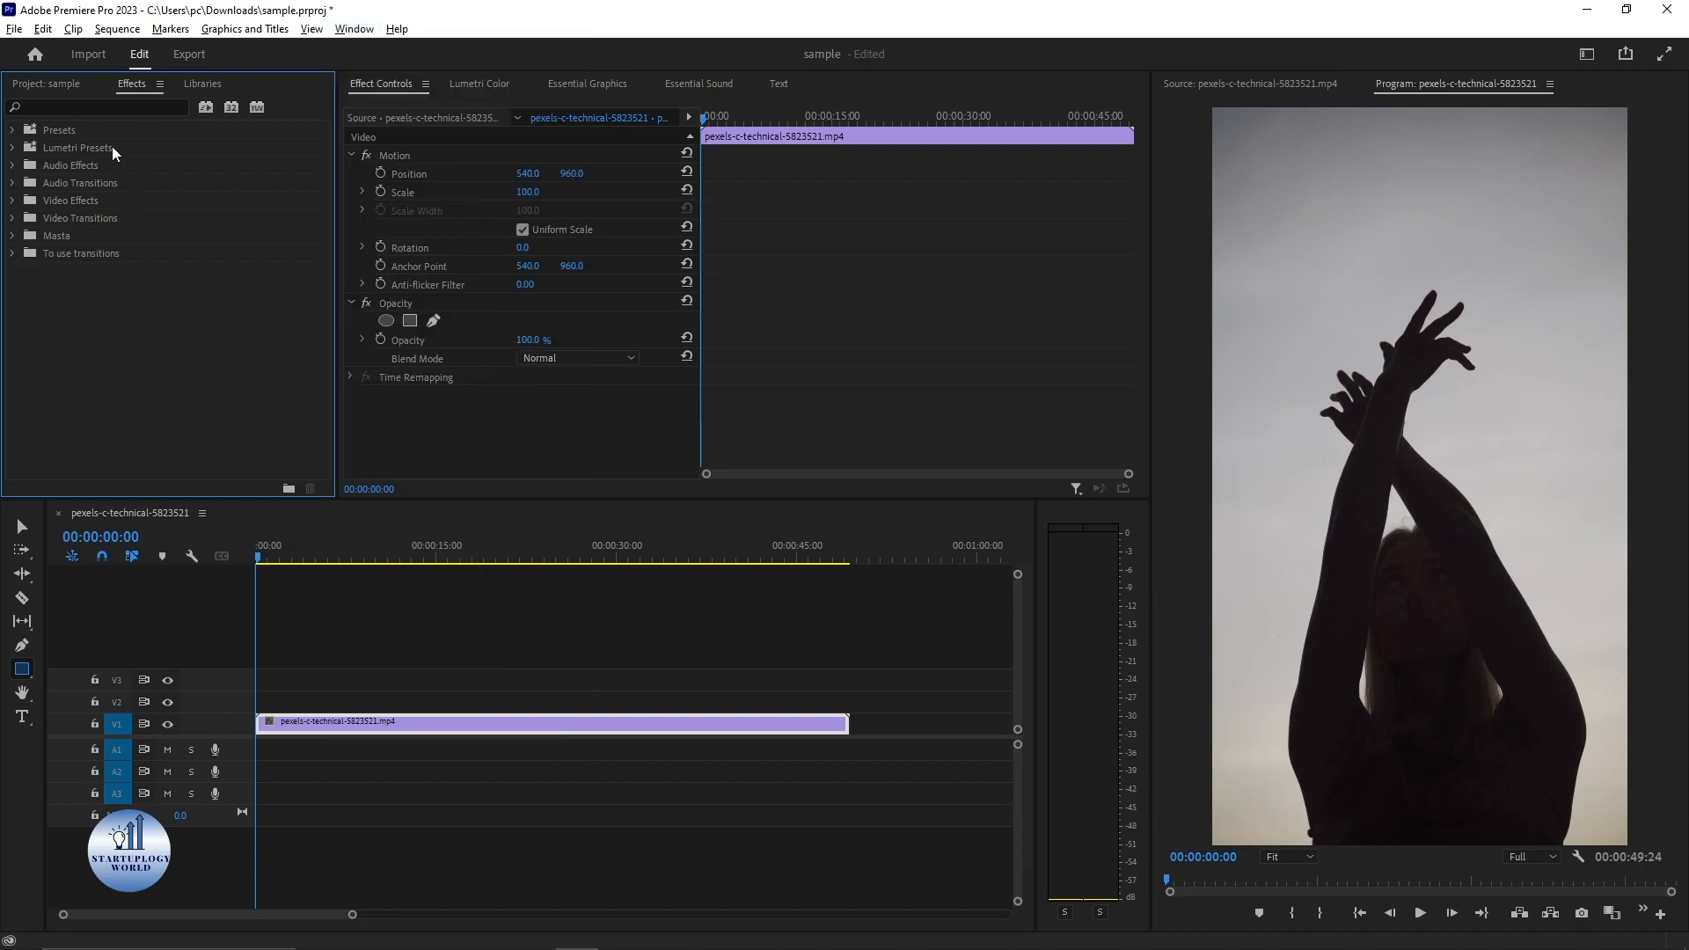
{"action": "left_click", "coordinate": [88, 106]}
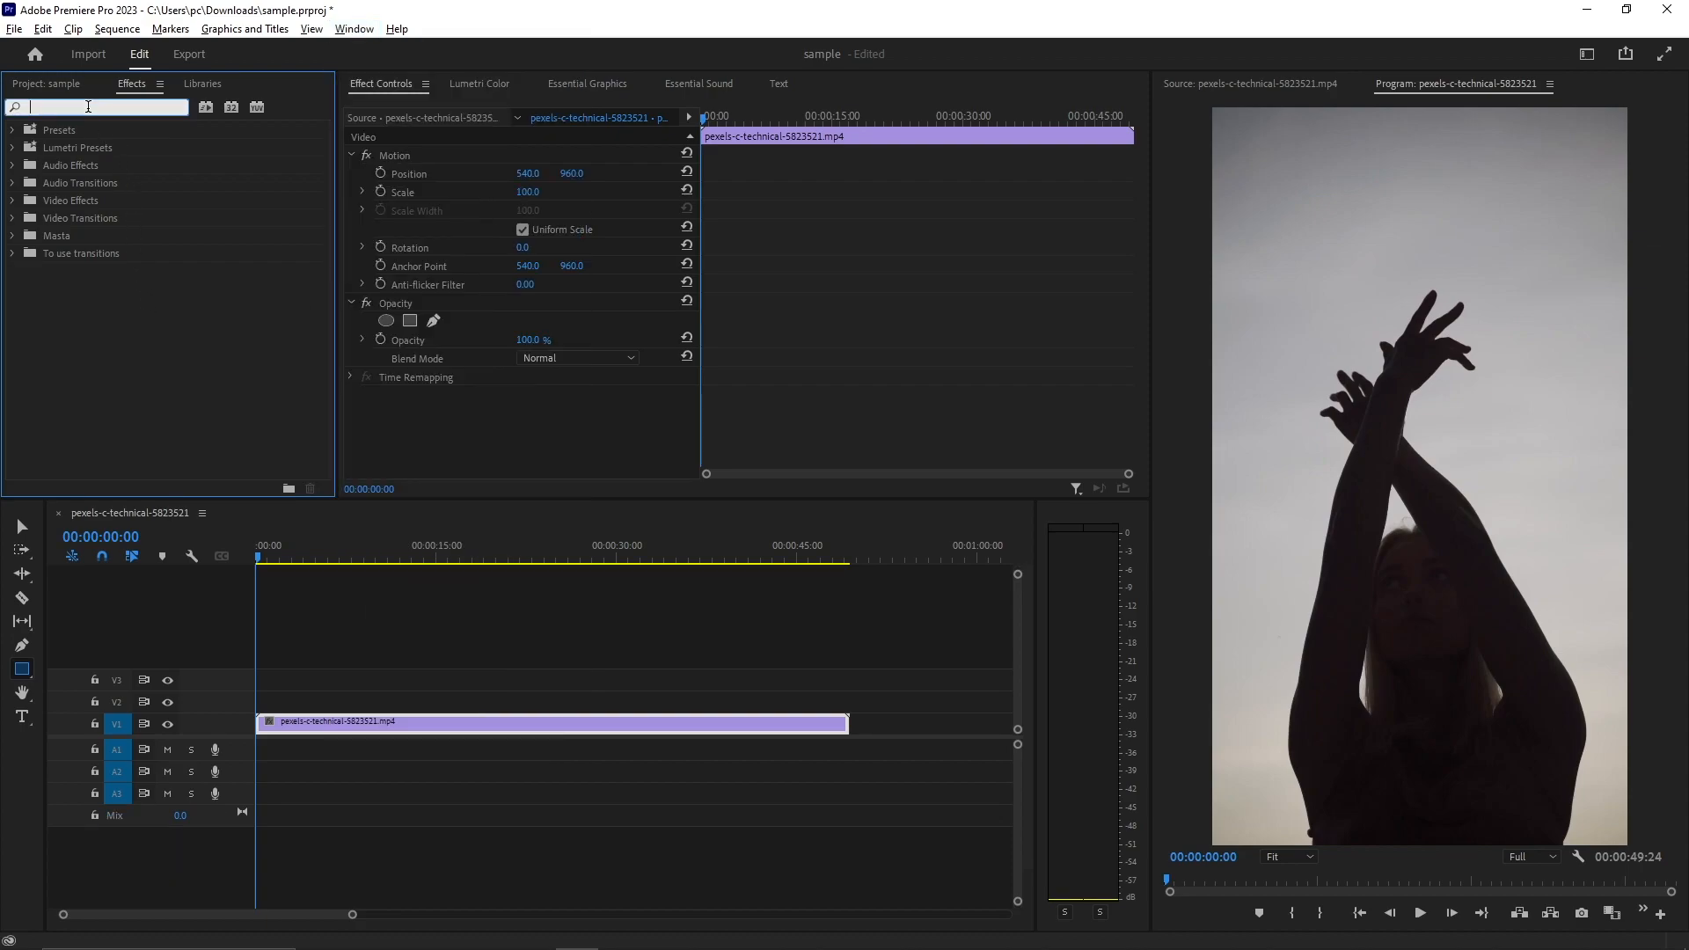
{"action": "type", "text": "colorkey"}
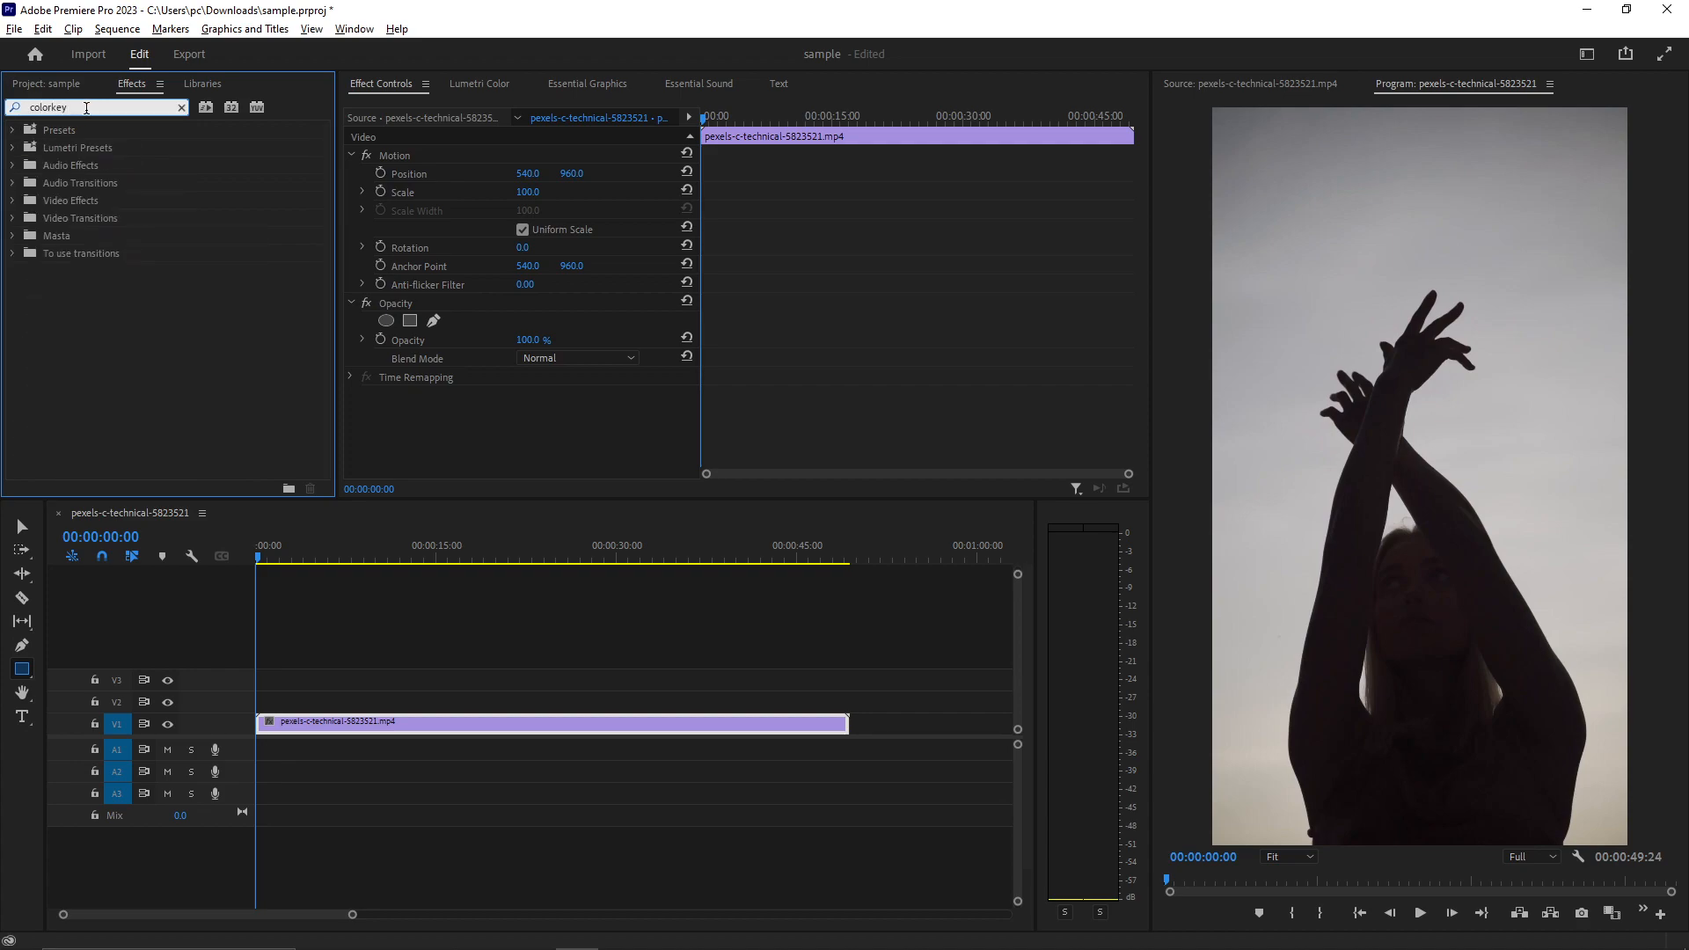
{"action": "left_click", "coordinate": [48, 106]}
{"action": "left_click_drag", "start_coordinate": [97, 235], "coordinate": [308, 732]}
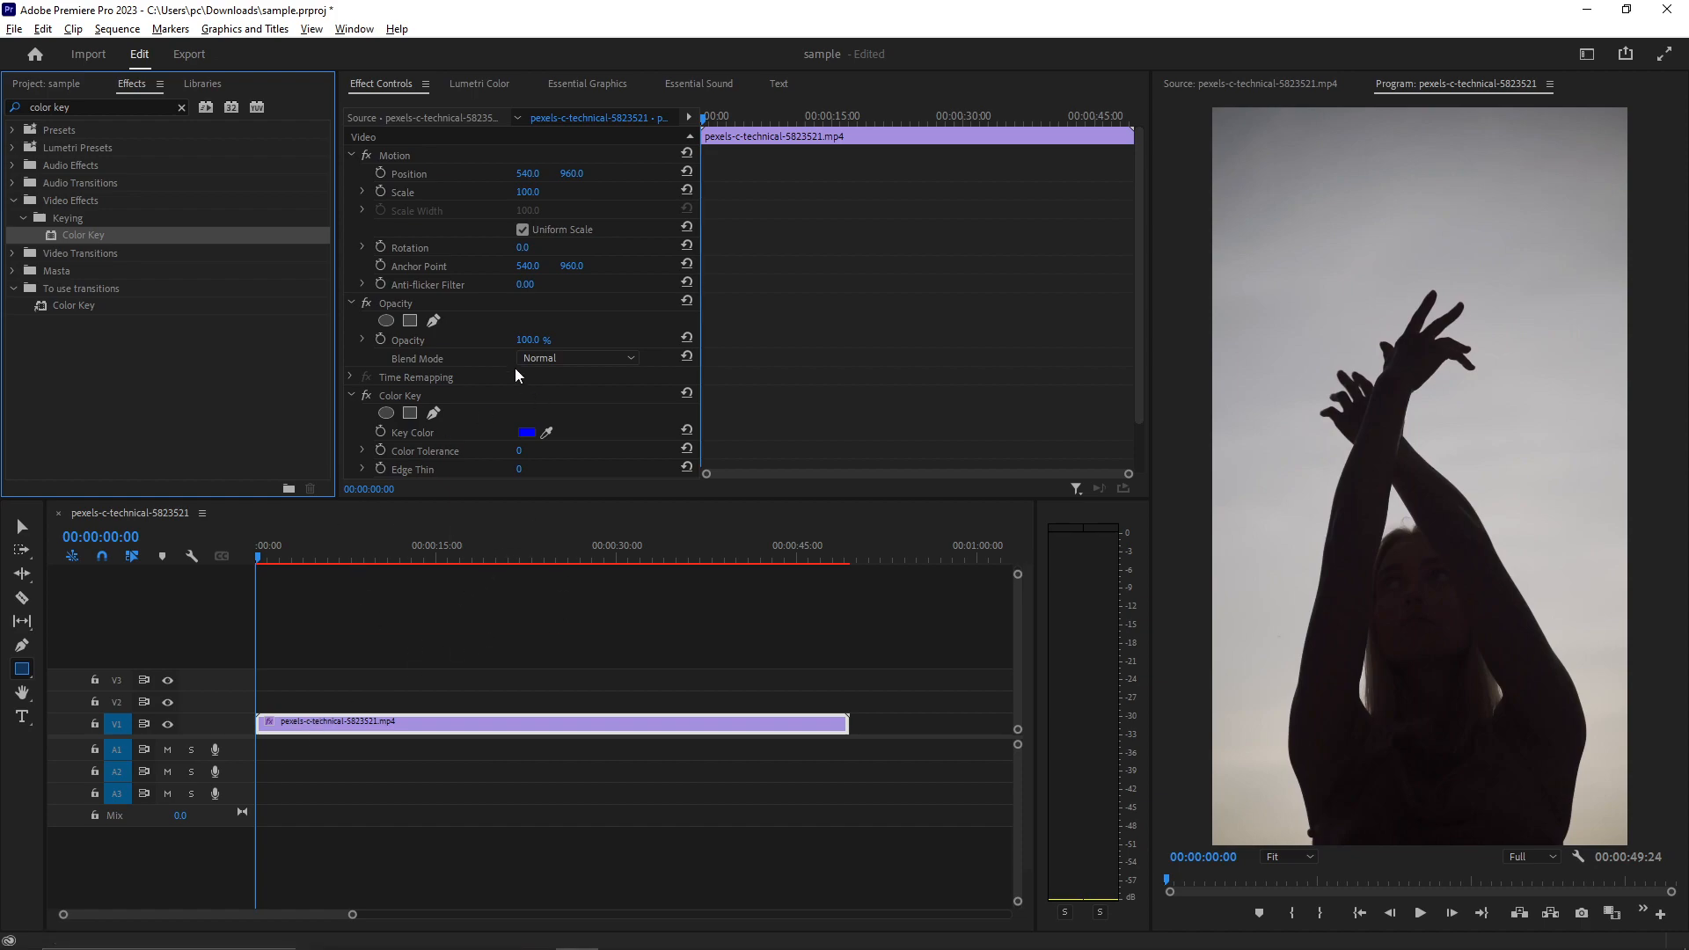
In the clip's effect controls, sample the light grey backdrop beside the raised arms as the Color Key's key color.
{"action": "left_click", "coordinate": [50, 83]}
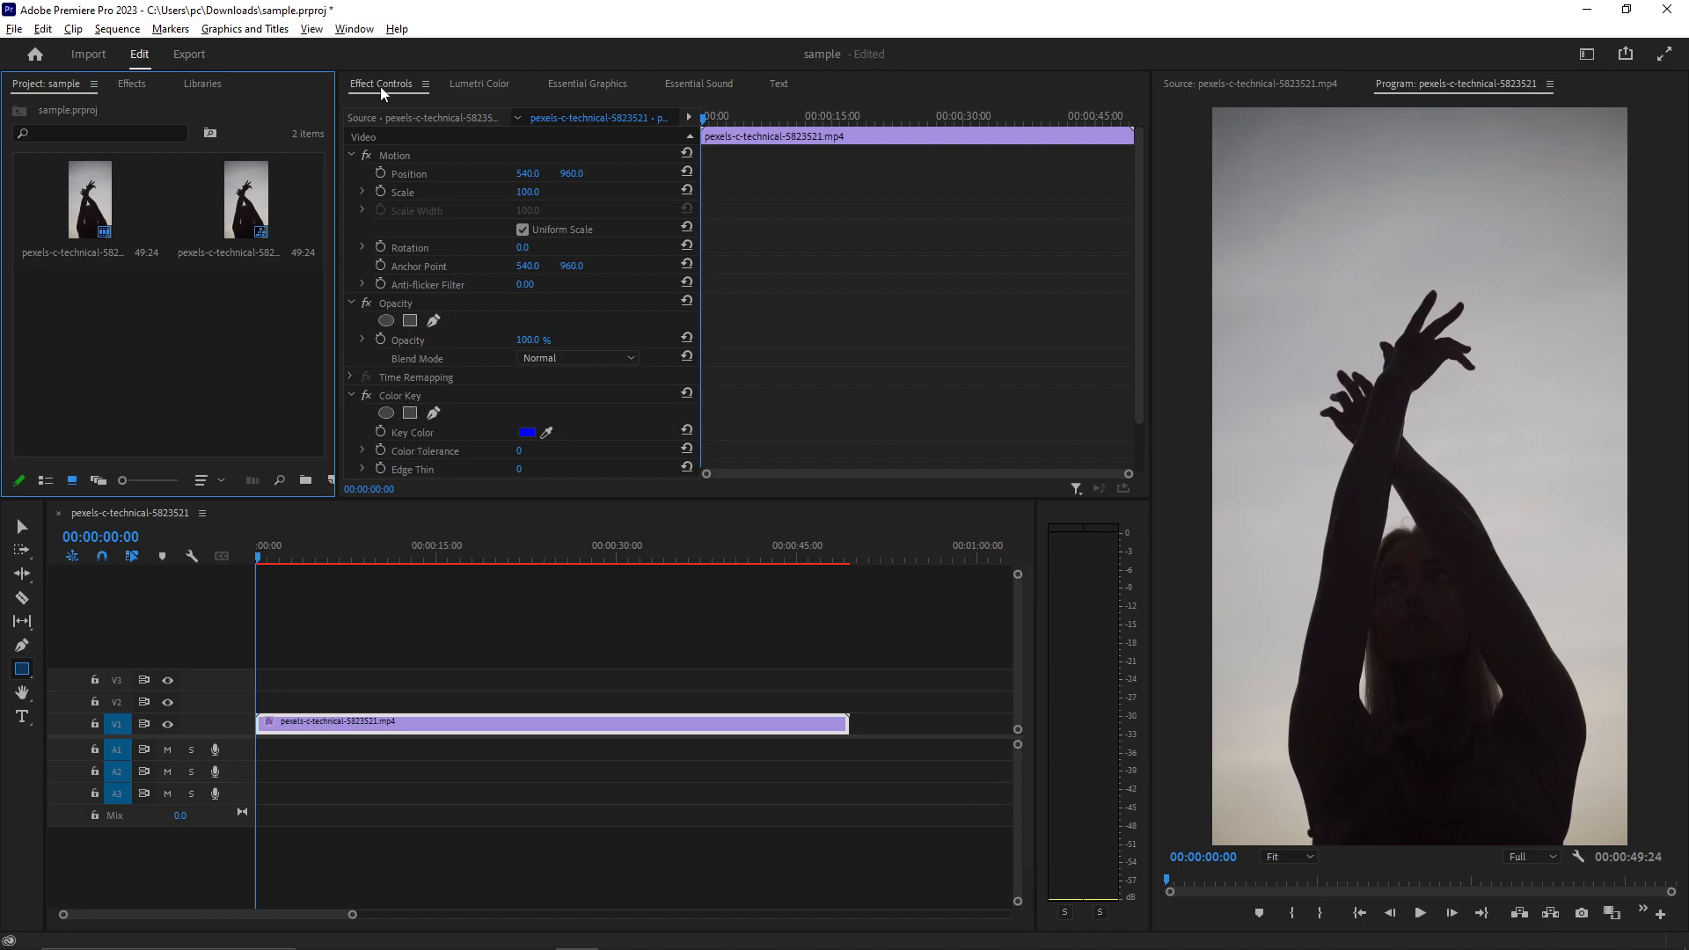
{"action": "left_click", "coordinate": [355, 29]}
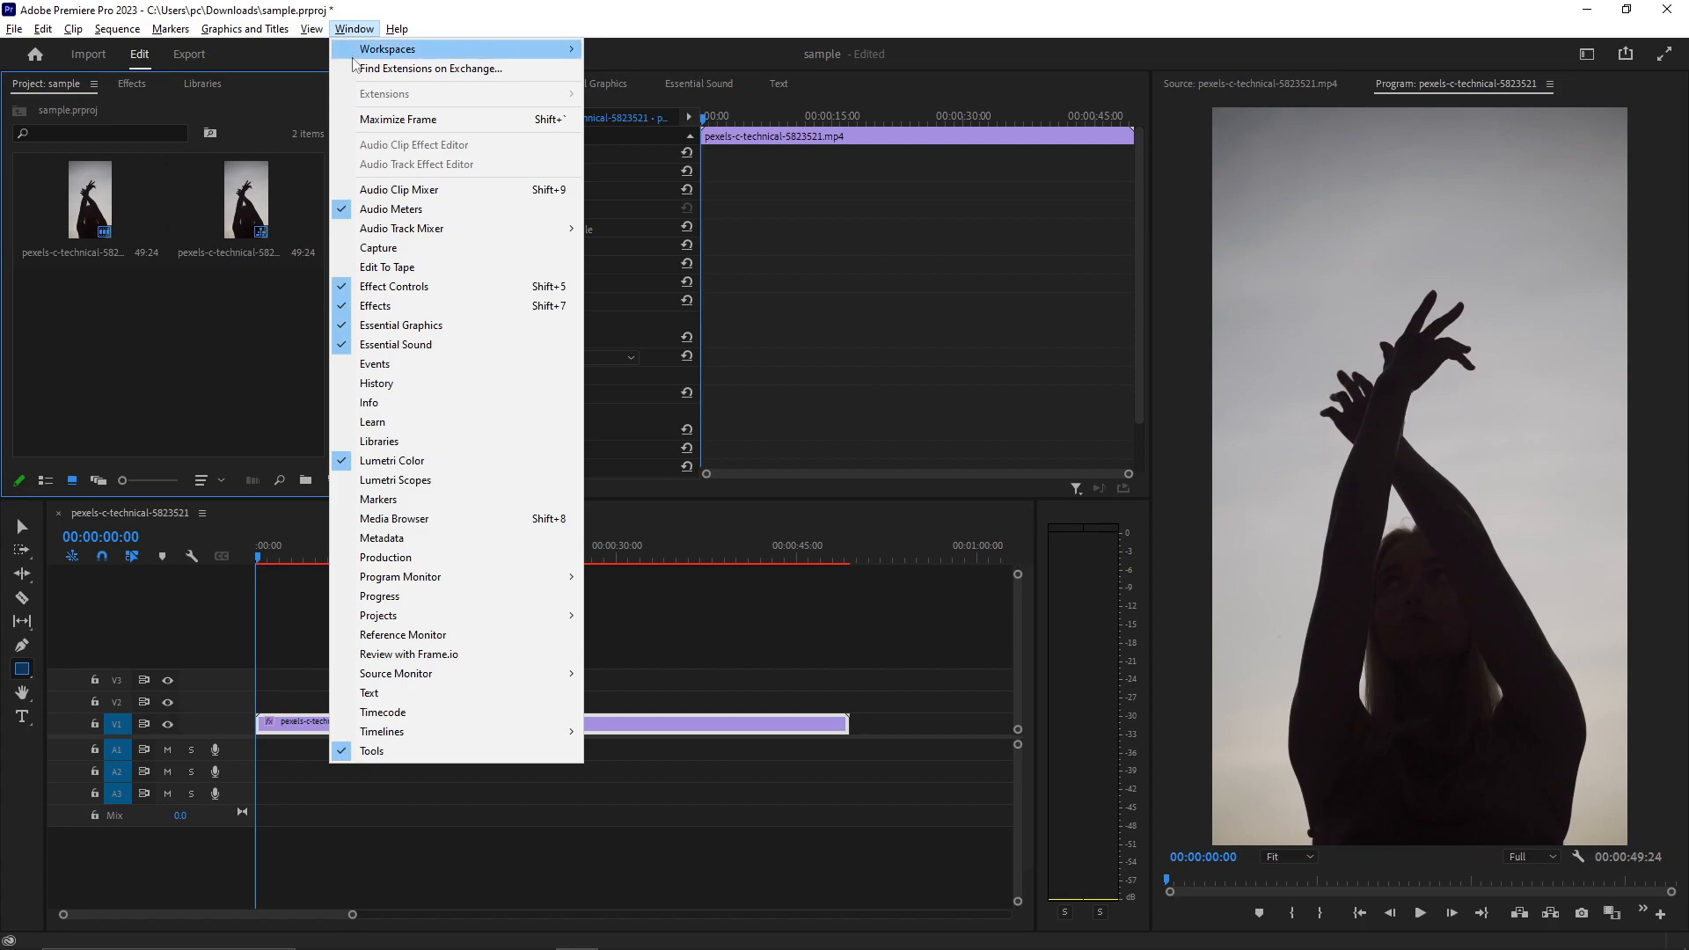
{"action": "left_click", "coordinate": [393, 287]}
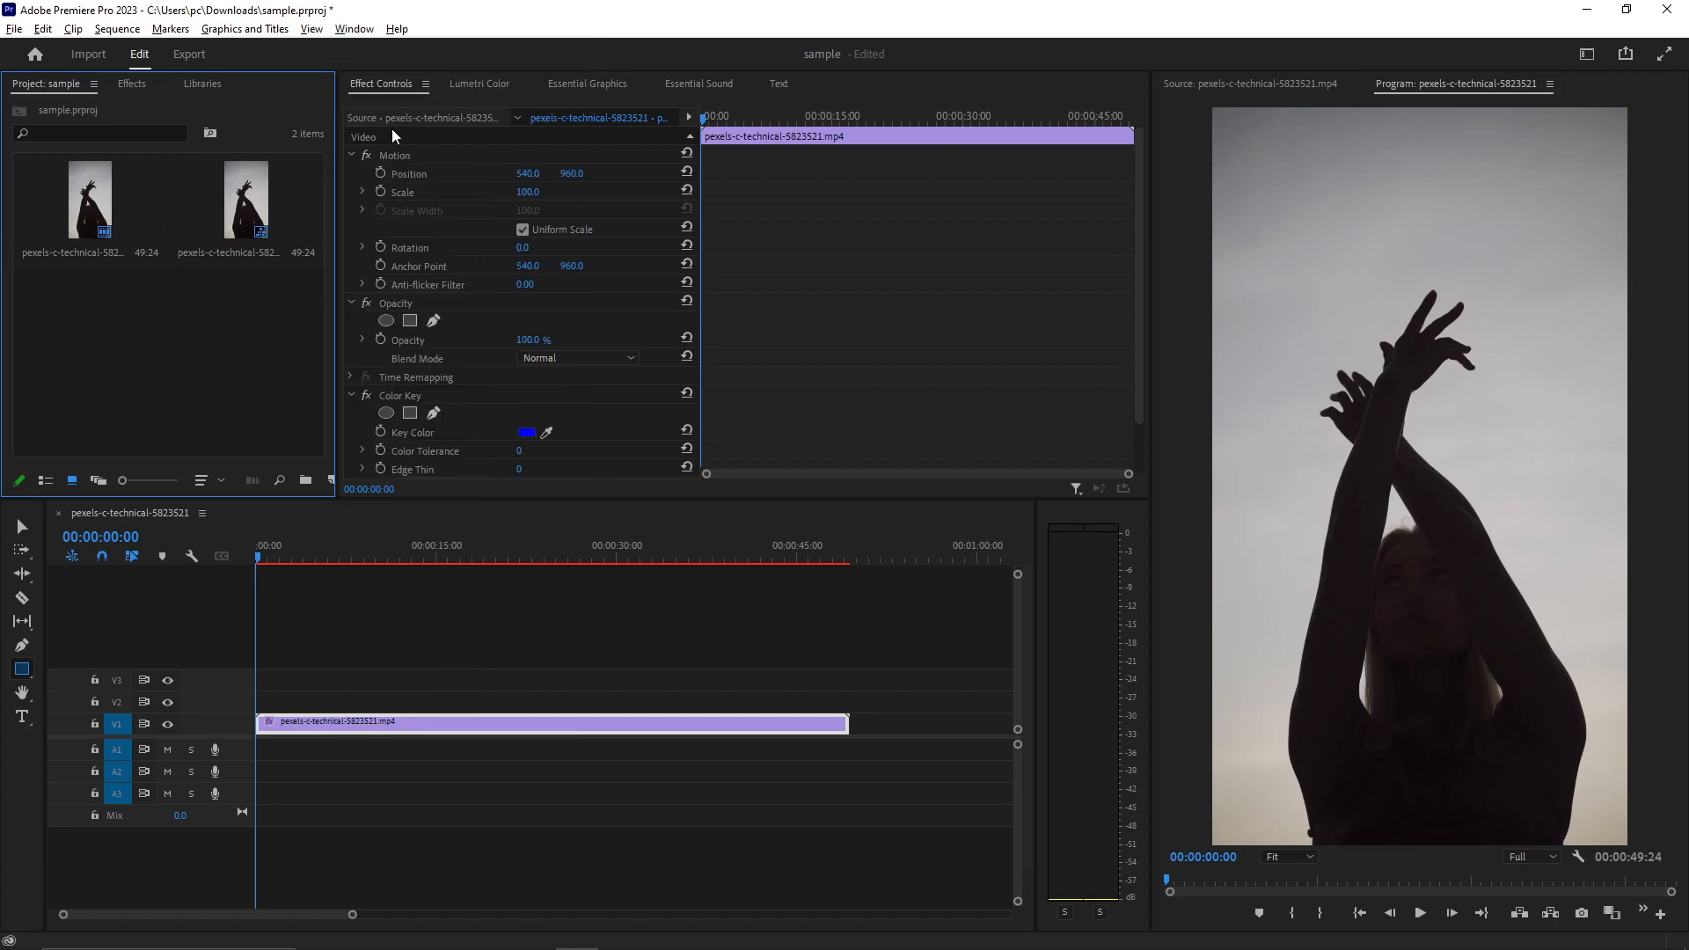
{"action": "left_click_drag", "start_coordinate": [554, 373], "coordinate": [1287, 433]}
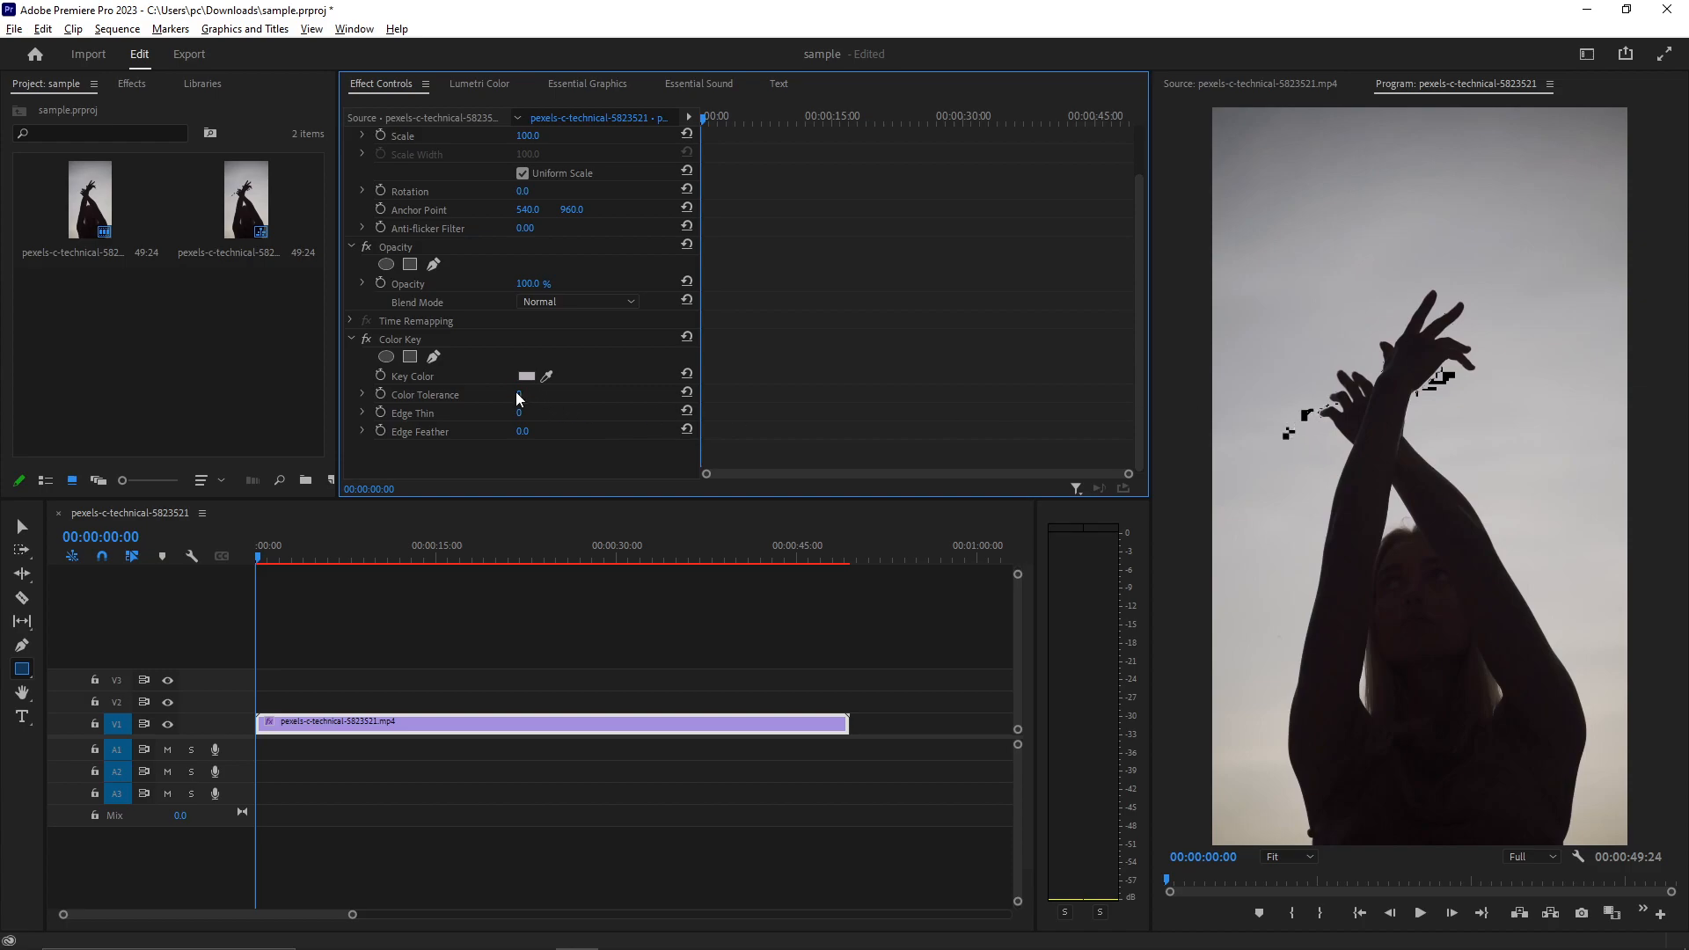
Set the Color Key's Color Tolerance to 168 and play the sequence to check the key.
{"action": "left_click_drag", "start_coordinate": [520, 394], "coordinate": [587, 396]}
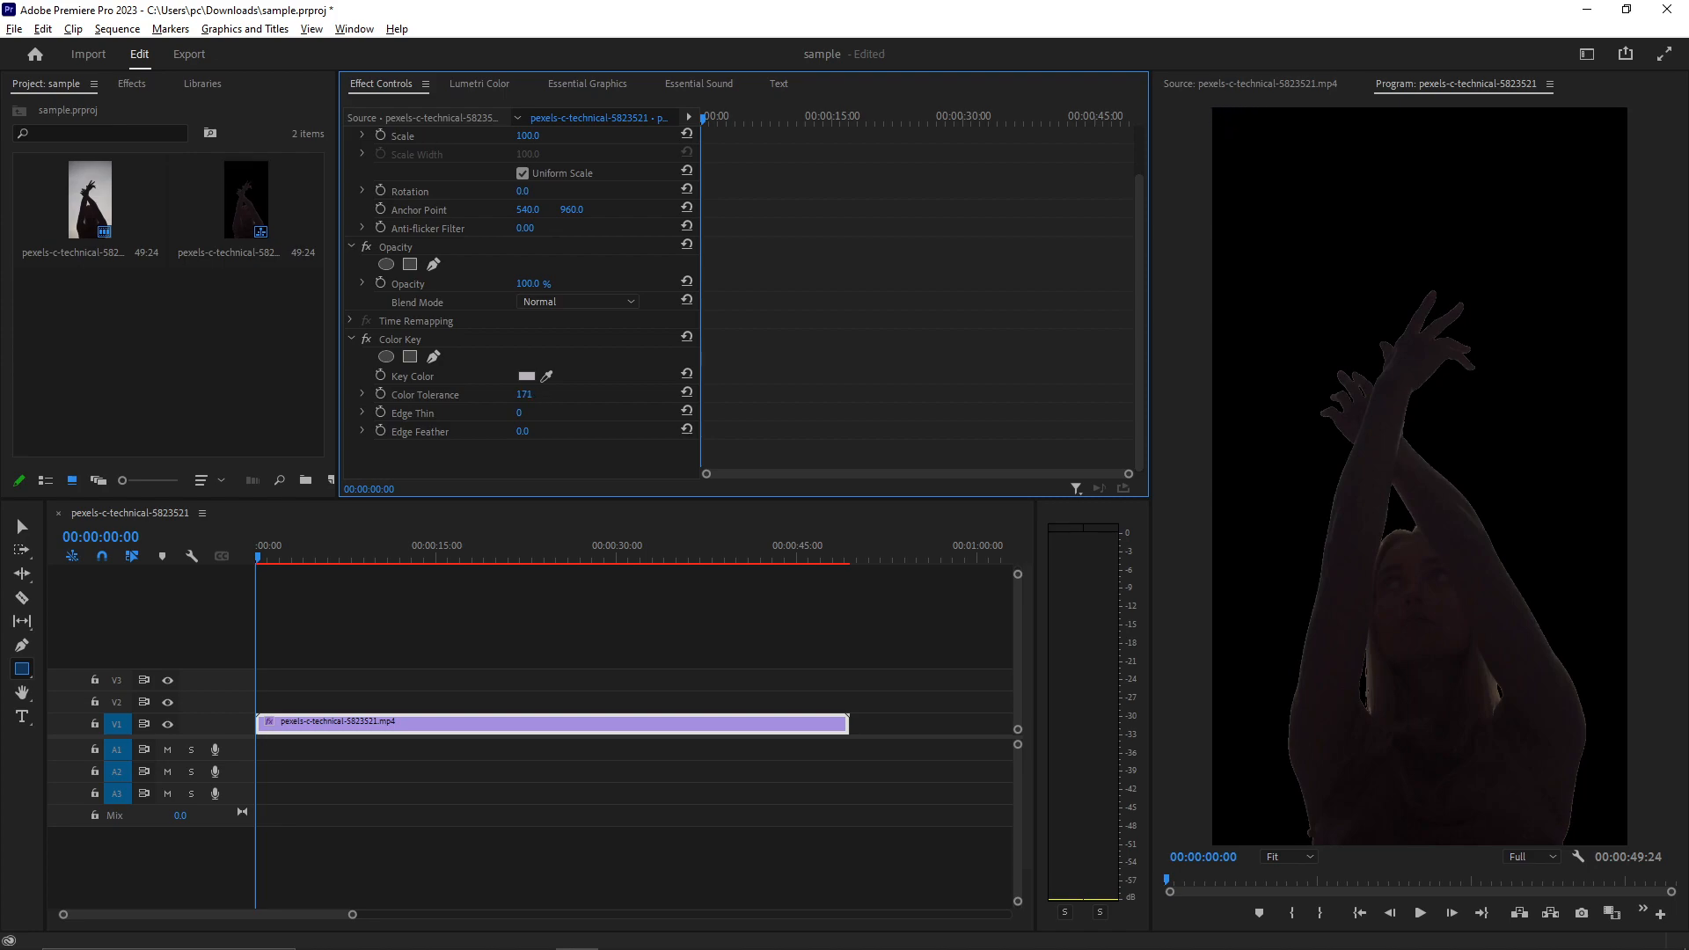
{"action": "left_click_drag", "start_coordinate": [541, 396], "coordinate": [537, 396]}
{"action": "left_click", "coordinate": [297, 561]}
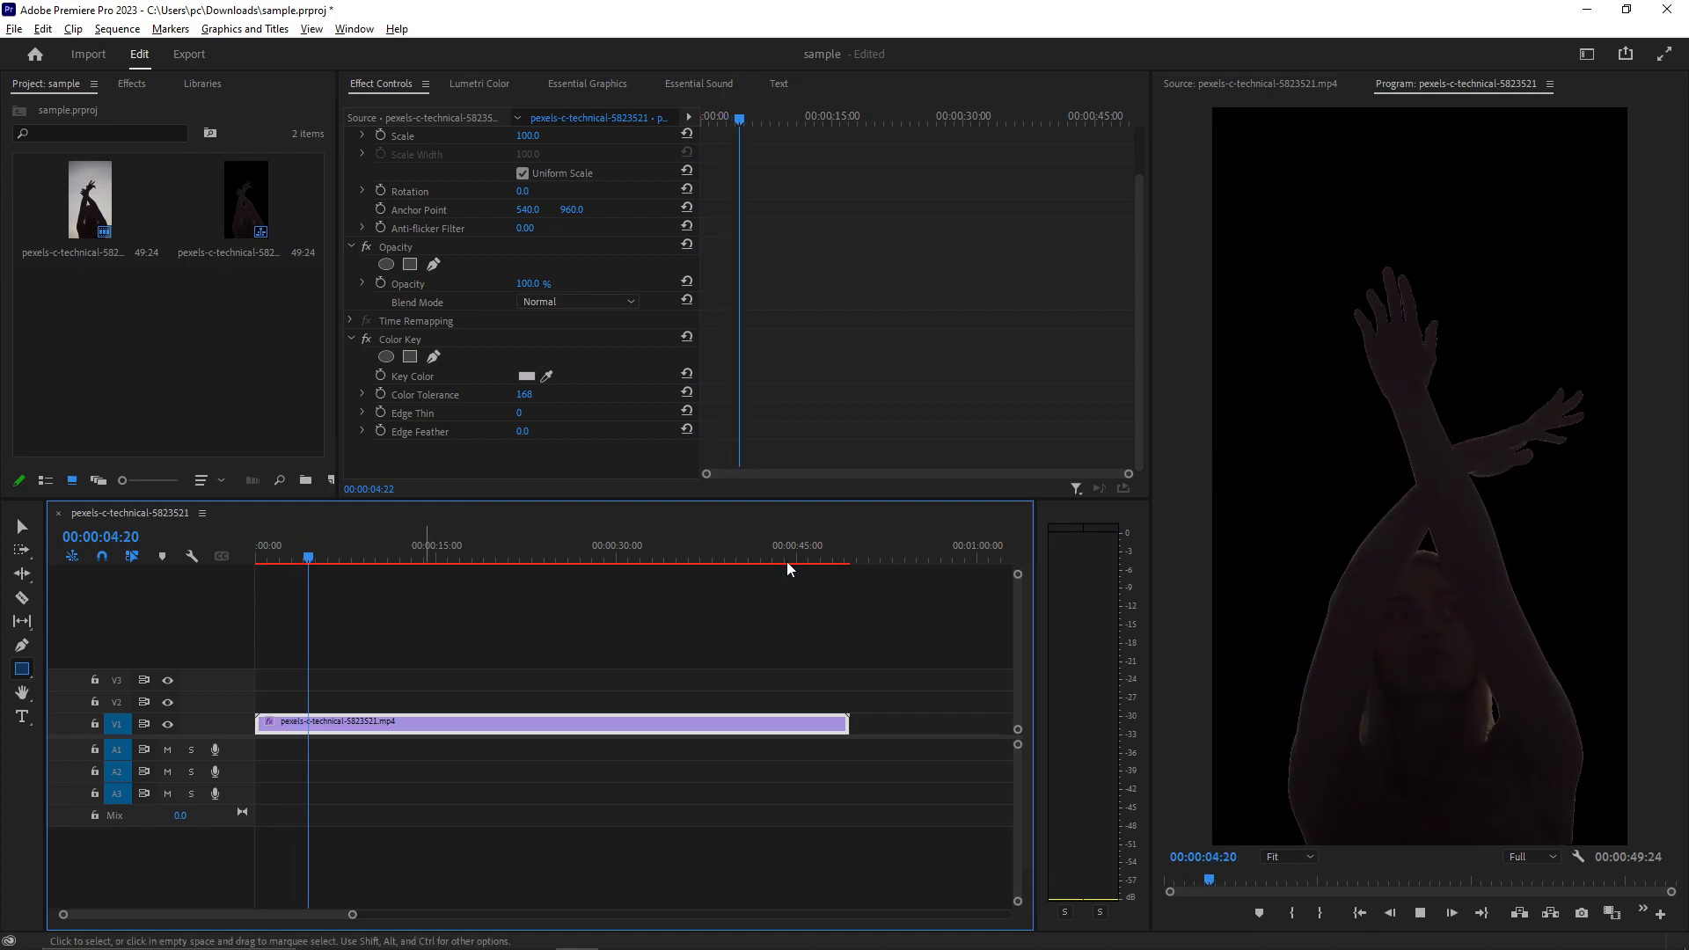
{"action": "key", "text": "space"}
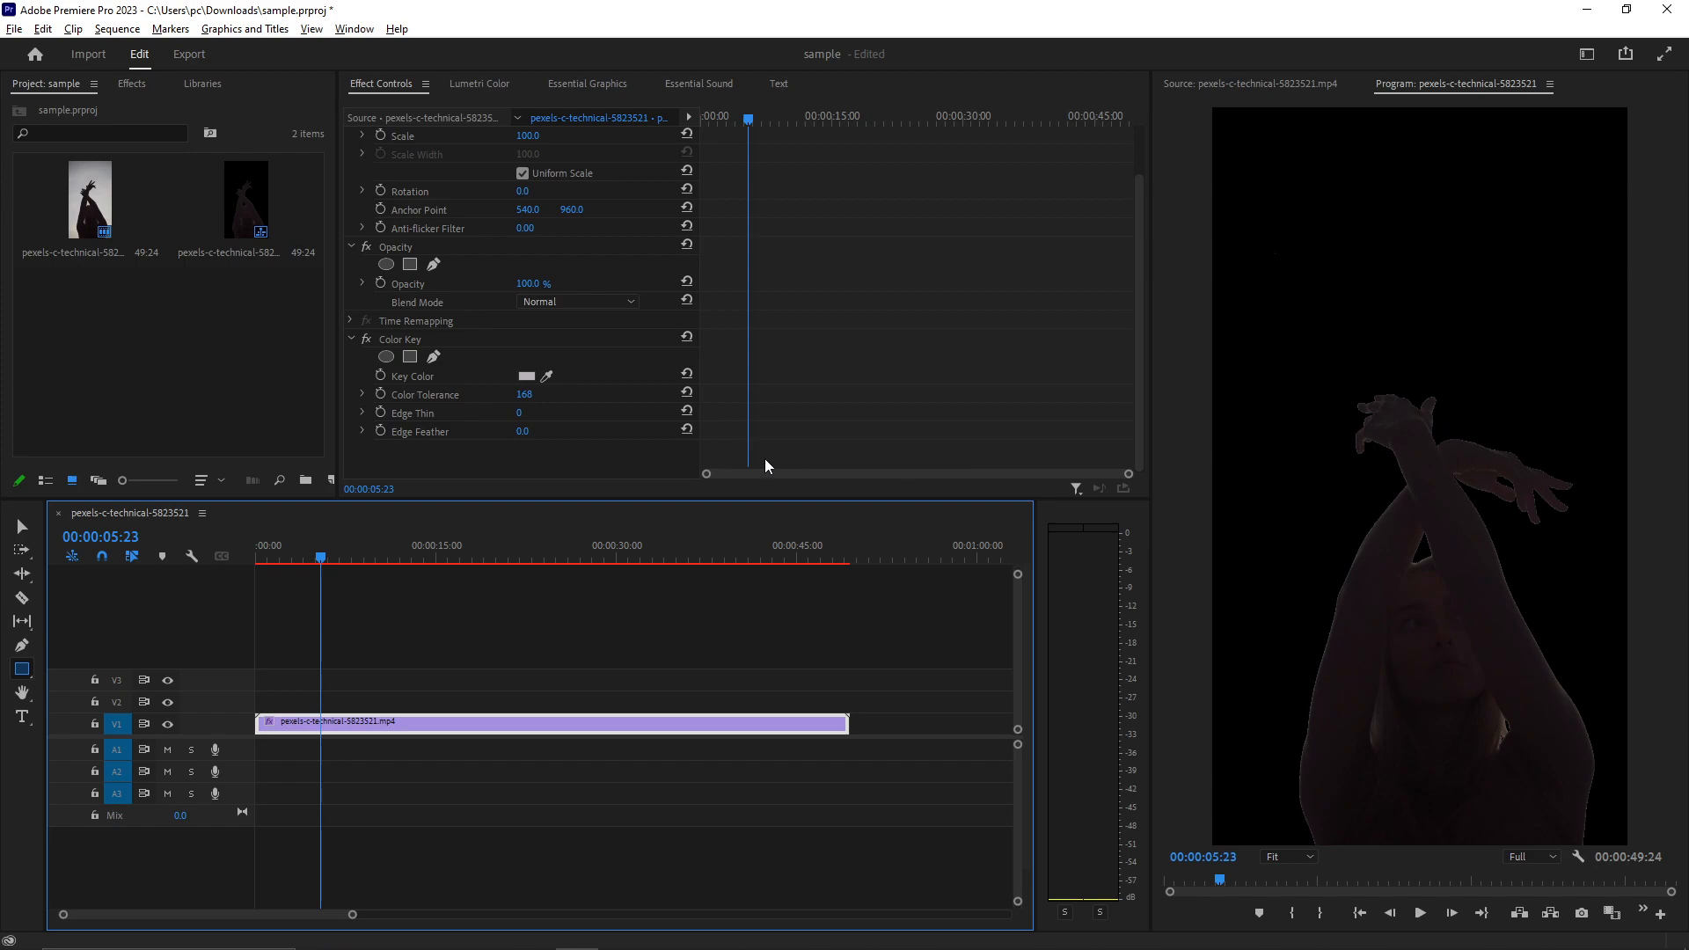
Set the Color Key's Edge Thin to 3 and play the sequence from the start to check the edges.
{"action": "left_click", "coordinate": [524, 414]}
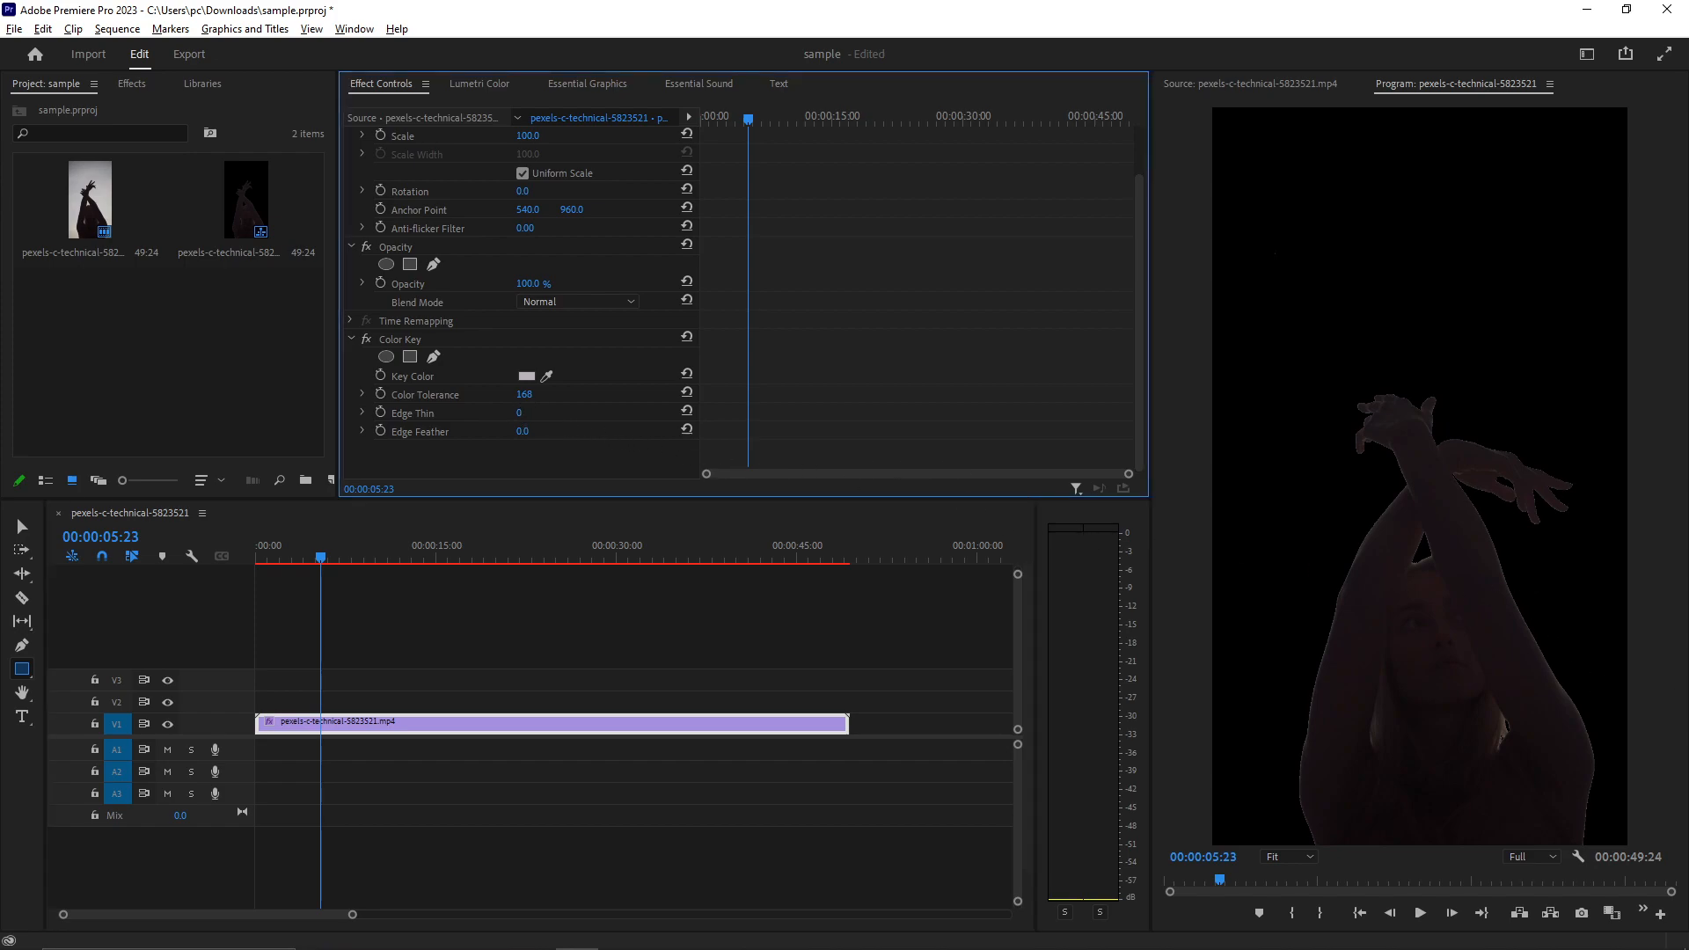
{"action": "type", "text": "2"}
{"action": "key", "text": "Return"}
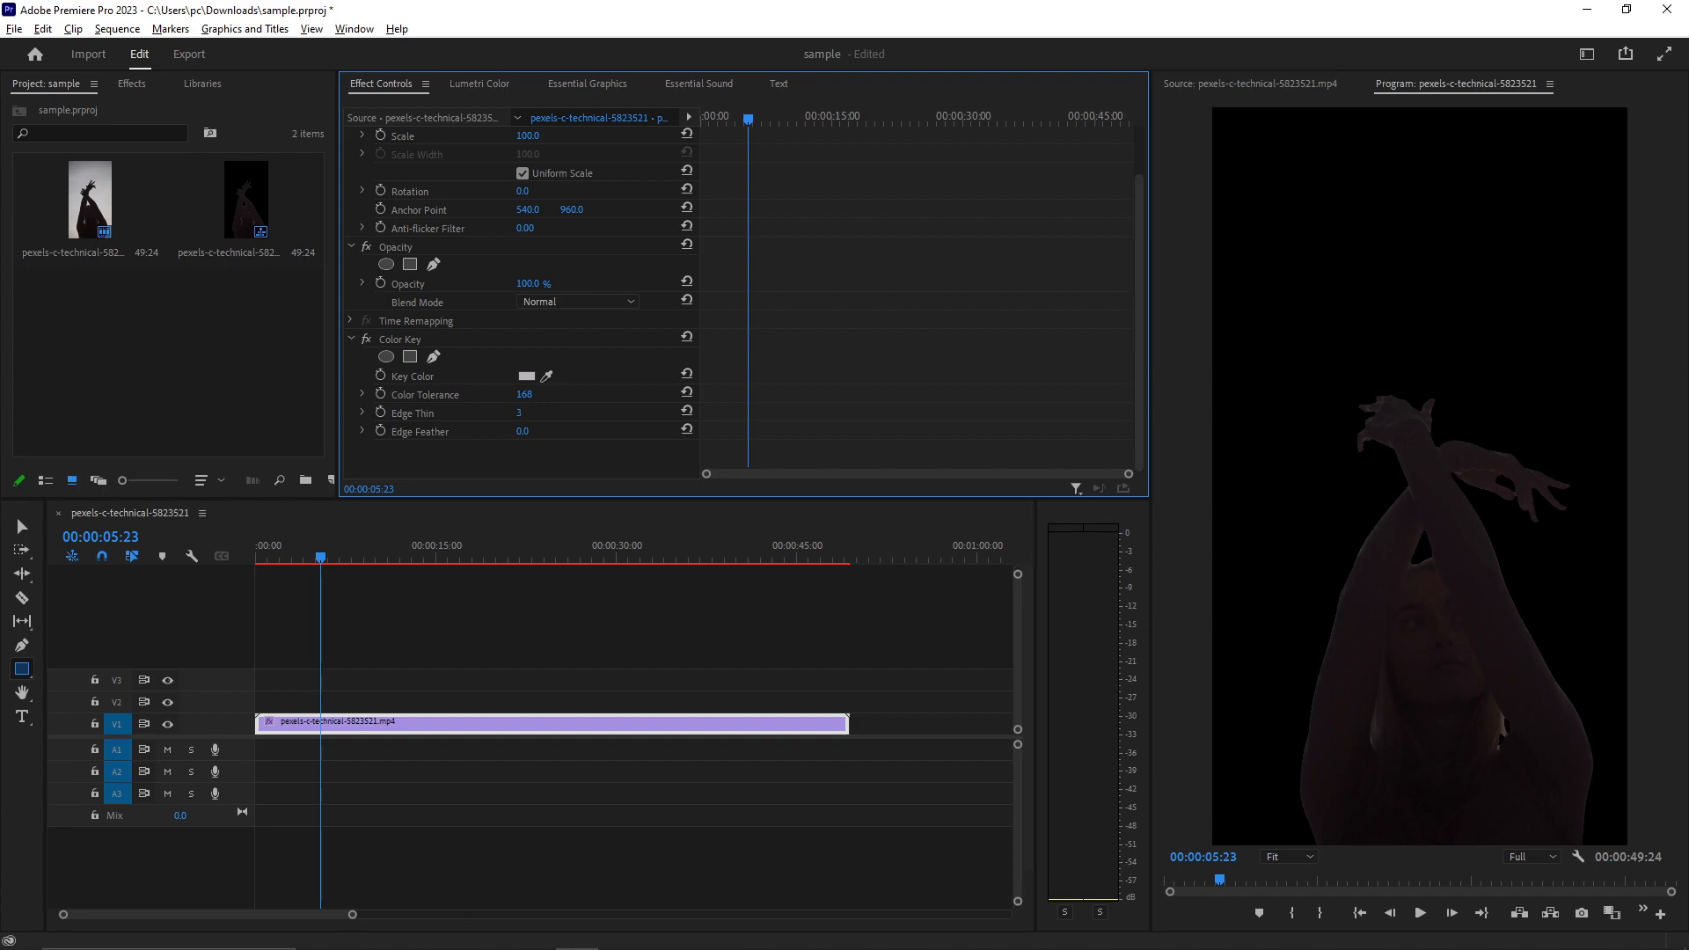
{"action": "left_click_drag", "start_coordinate": [320, 554], "coordinate": [230, 568]}
{"action": "key", "text": "space"}
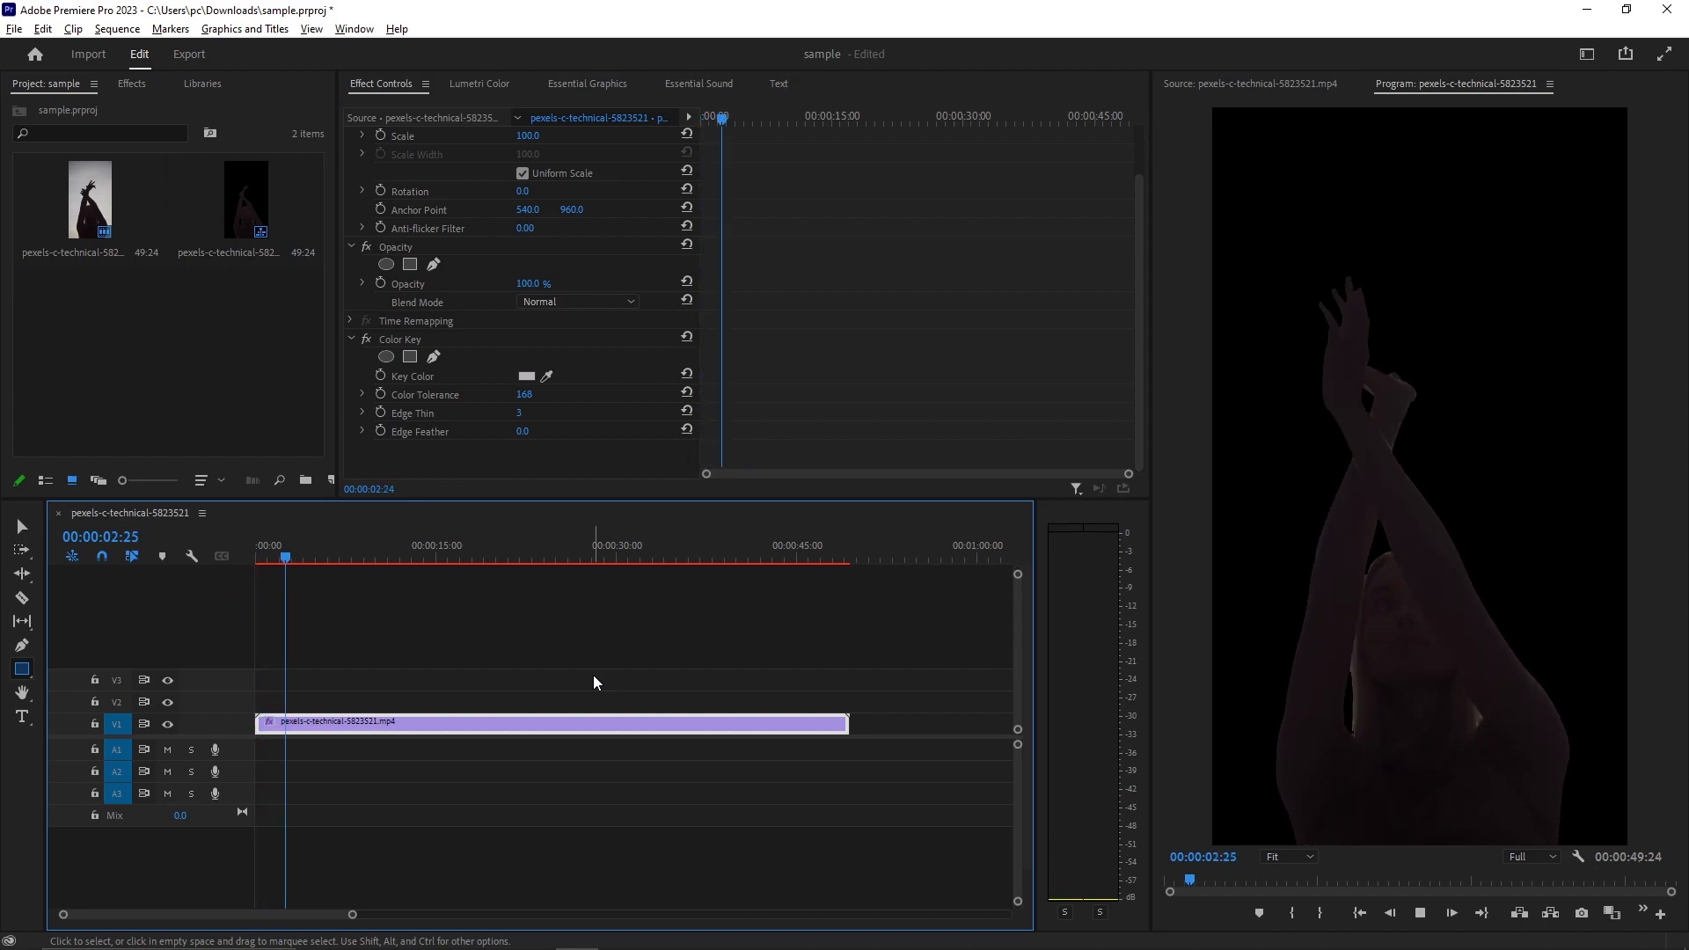
{"action": "key", "text": "space"}
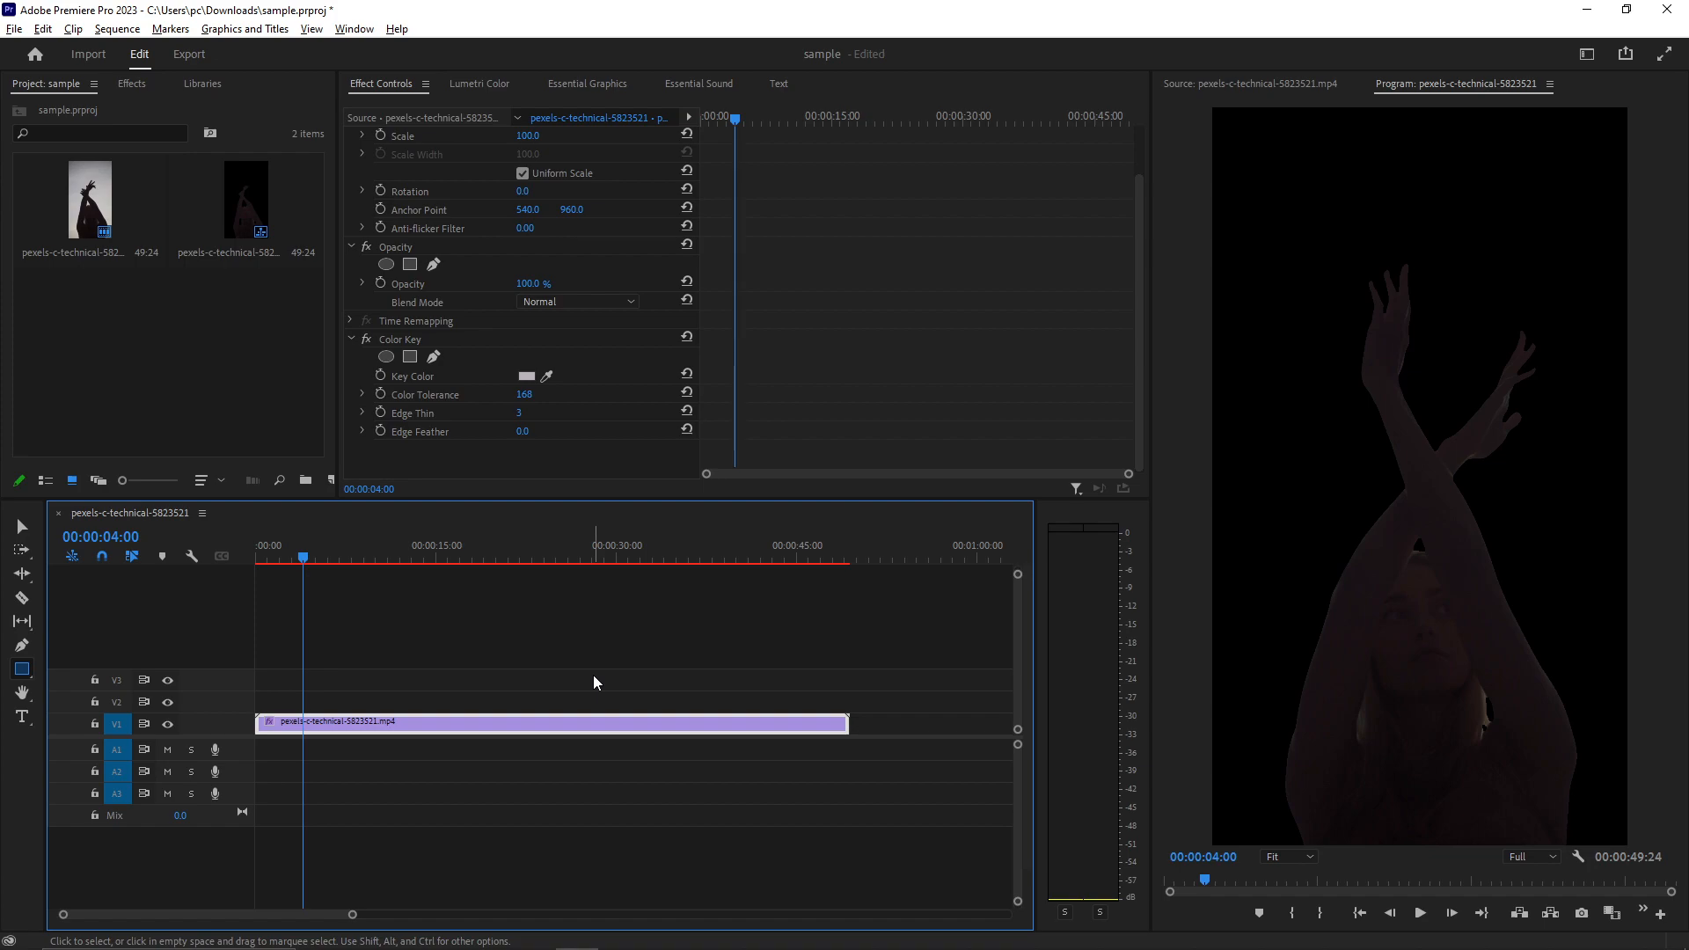
Move the keyed clip to V2 and place a full-frame rectangle of about 1084 × 1945 beneath it on V1.
{"action": "left_click_drag", "start_coordinate": [565, 724], "coordinate": [554, 706]}
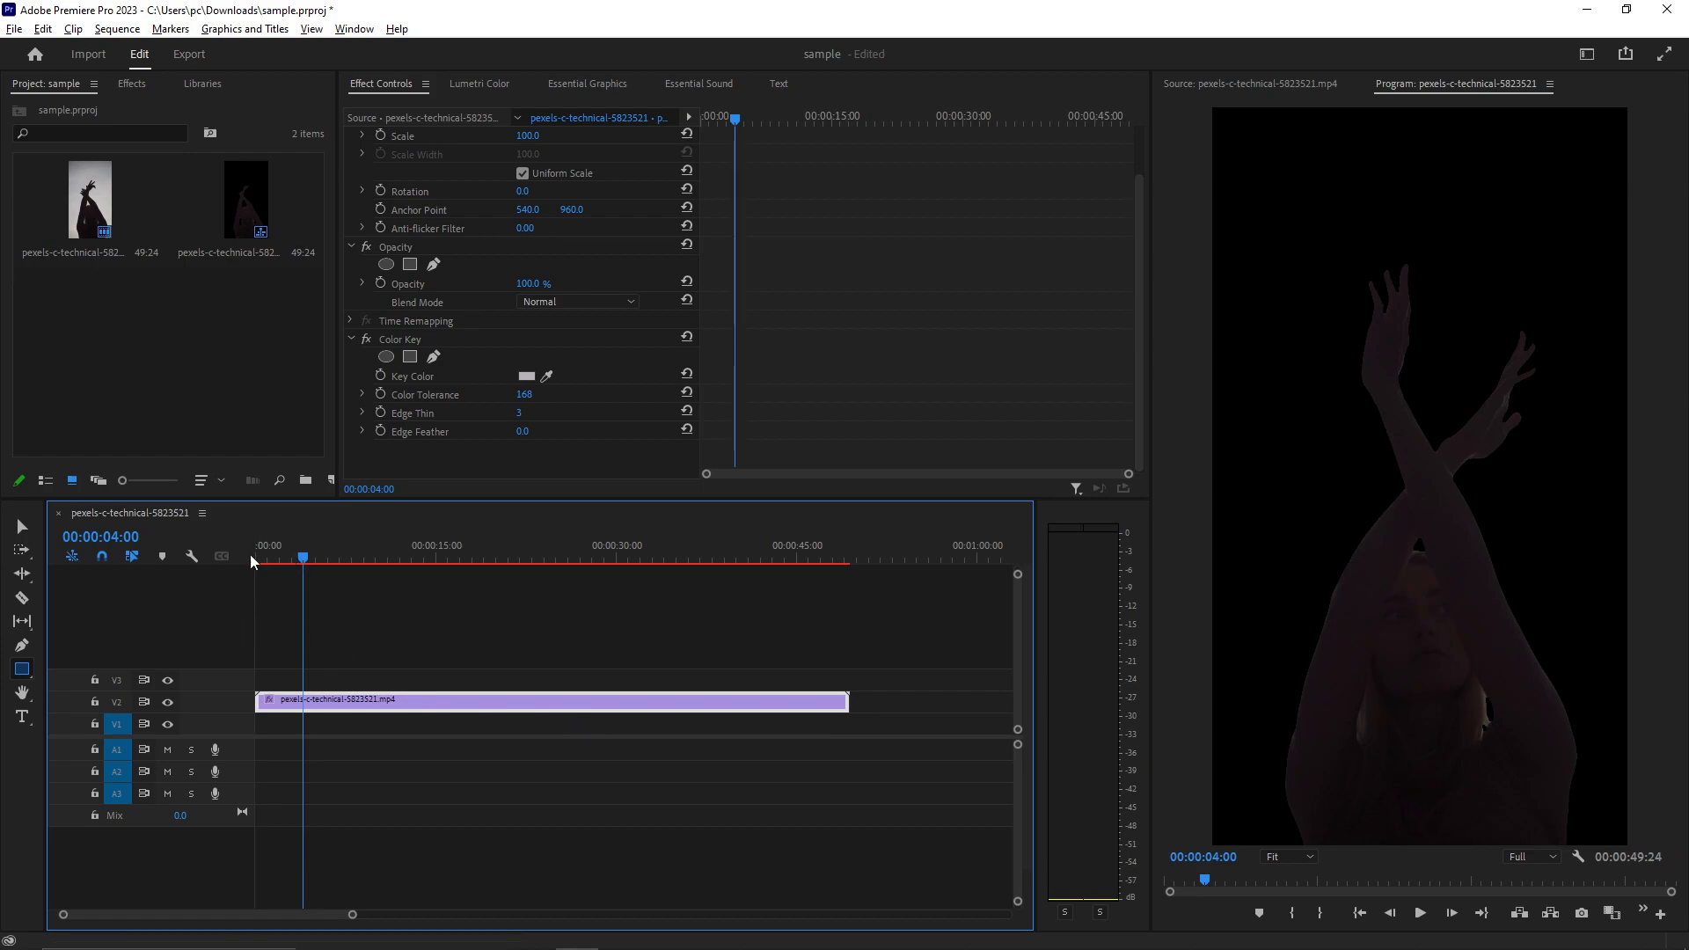
{"action": "left_click", "coordinate": [21, 670]}
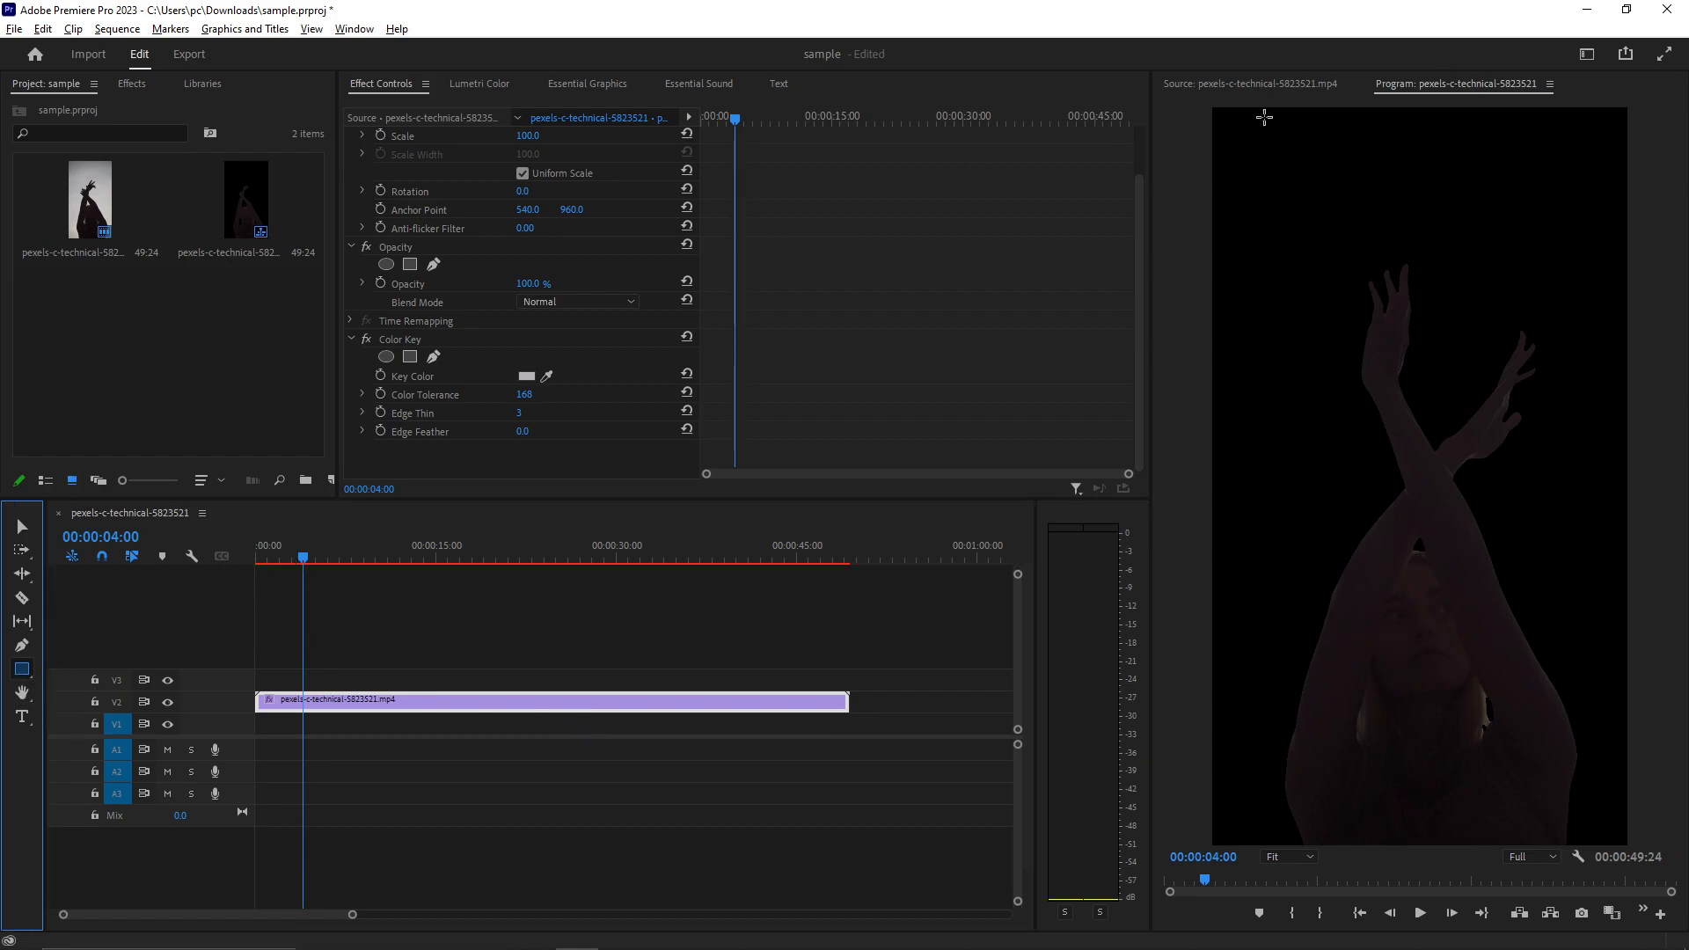
{"action": "left_click_drag", "start_coordinate": [1215, 113], "coordinate": [1573, 706]}
{"action": "left_click_drag", "start_coordinate": [1614, 853], "coordinate": [1630, 856]}
{"action": "left_click_drag", "start_coordinate": [335, 679], "coordinate": [262, 725]}
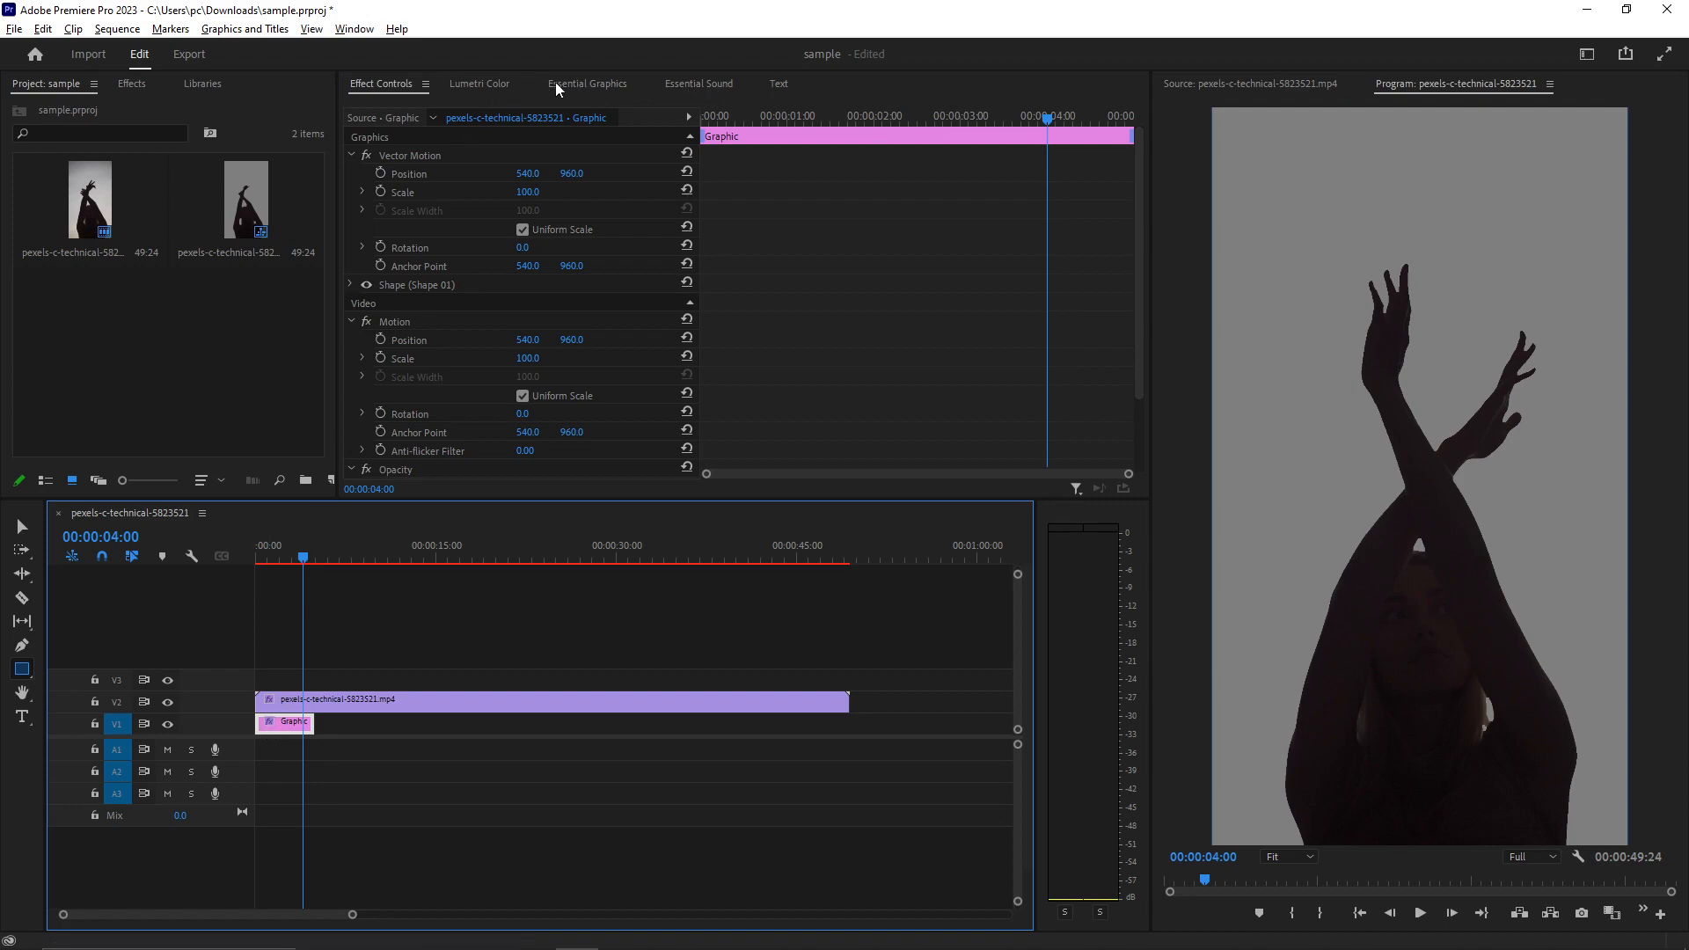
Change the rectangle's fill to a light grey.
{"action": "left_click", "coordinate": [609, 83]}
{"action": "scroll", "coordinate": [610, 302], "scroll_direction": "down", "scroll_amount": 4}
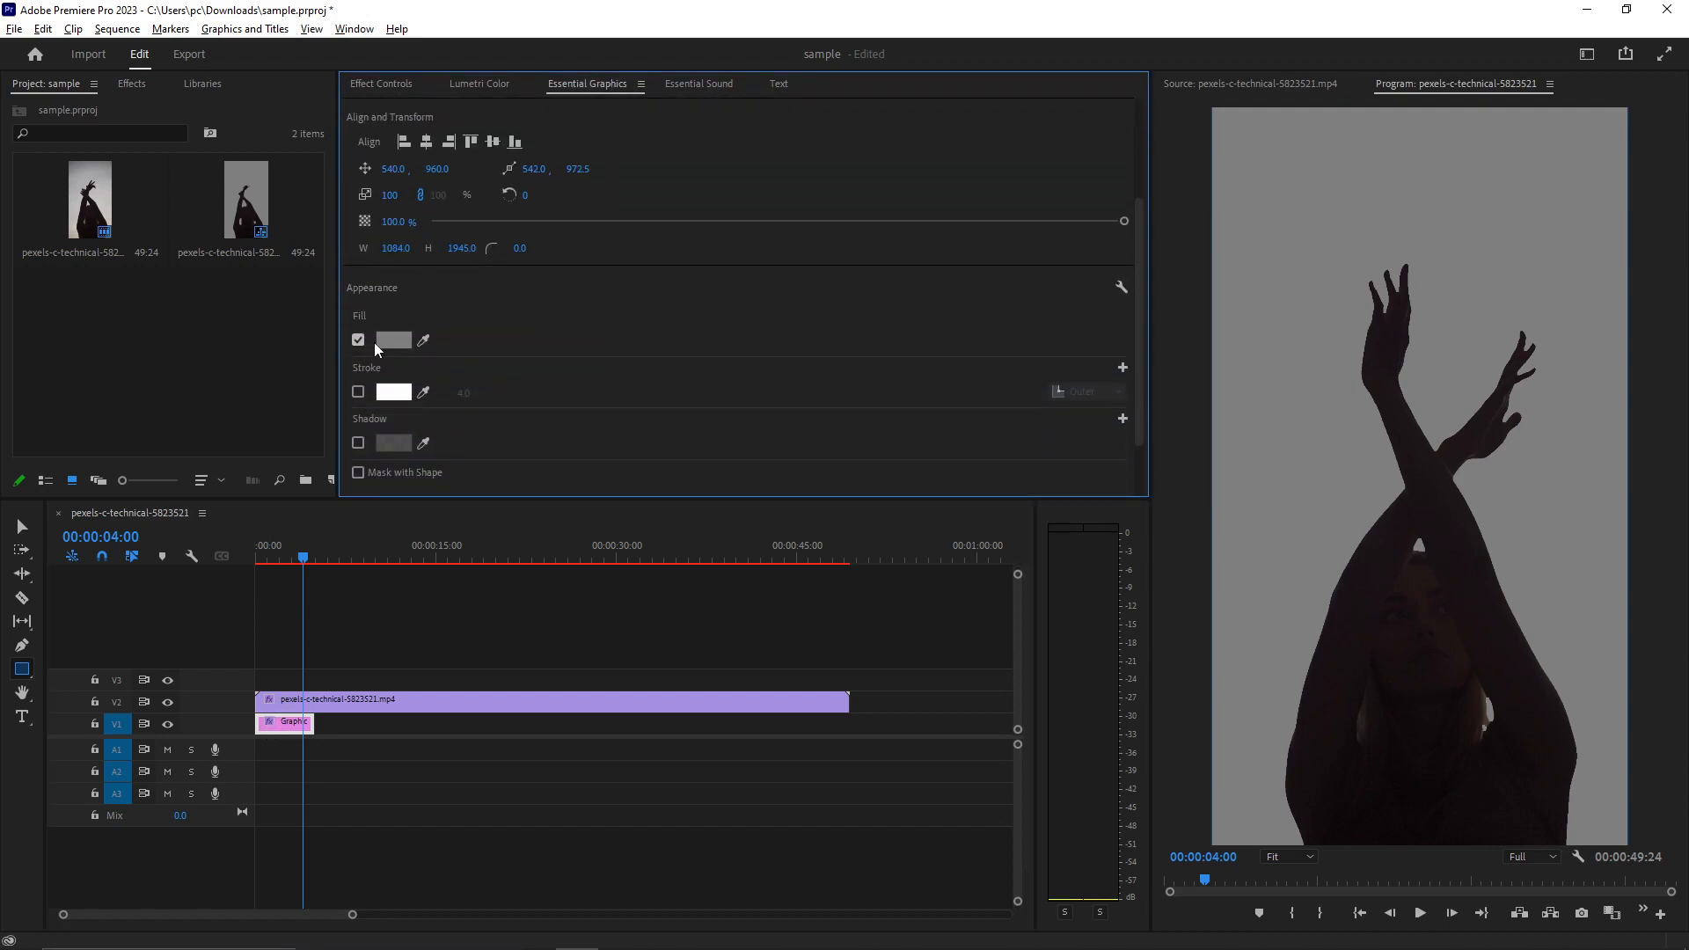
{"action": "left_click", "coordinate": [393, 340]}
{"action": "mouse_move", "coordinate": [732, 418]}
{"action": "left_mouse_down"}
{"action": "mouse_move", "coordinate": [841, 502]}
{"action": "mouse_move", "coordinate": [843, 579]}
{"action": "mouse_move", "coordinate": [814, 524]}
{"action": "mouse_move", "coordinate": [739, 516]}
{"action": "mouse_move", "coordinate": [682, 558]}
{"action": "mouse_move", "coordinate": [646, 546]}
{"action": "mouse_move", "coordinate": [630, 601]}
{"action": "mouse_move", "coordinate": [637, 536]}
{"action": "mouse_move", "coordinate": [635, 572]}
{"action": "left_mouse_up"}
{"action": "left_click", "coordinate": [1022, 351]}
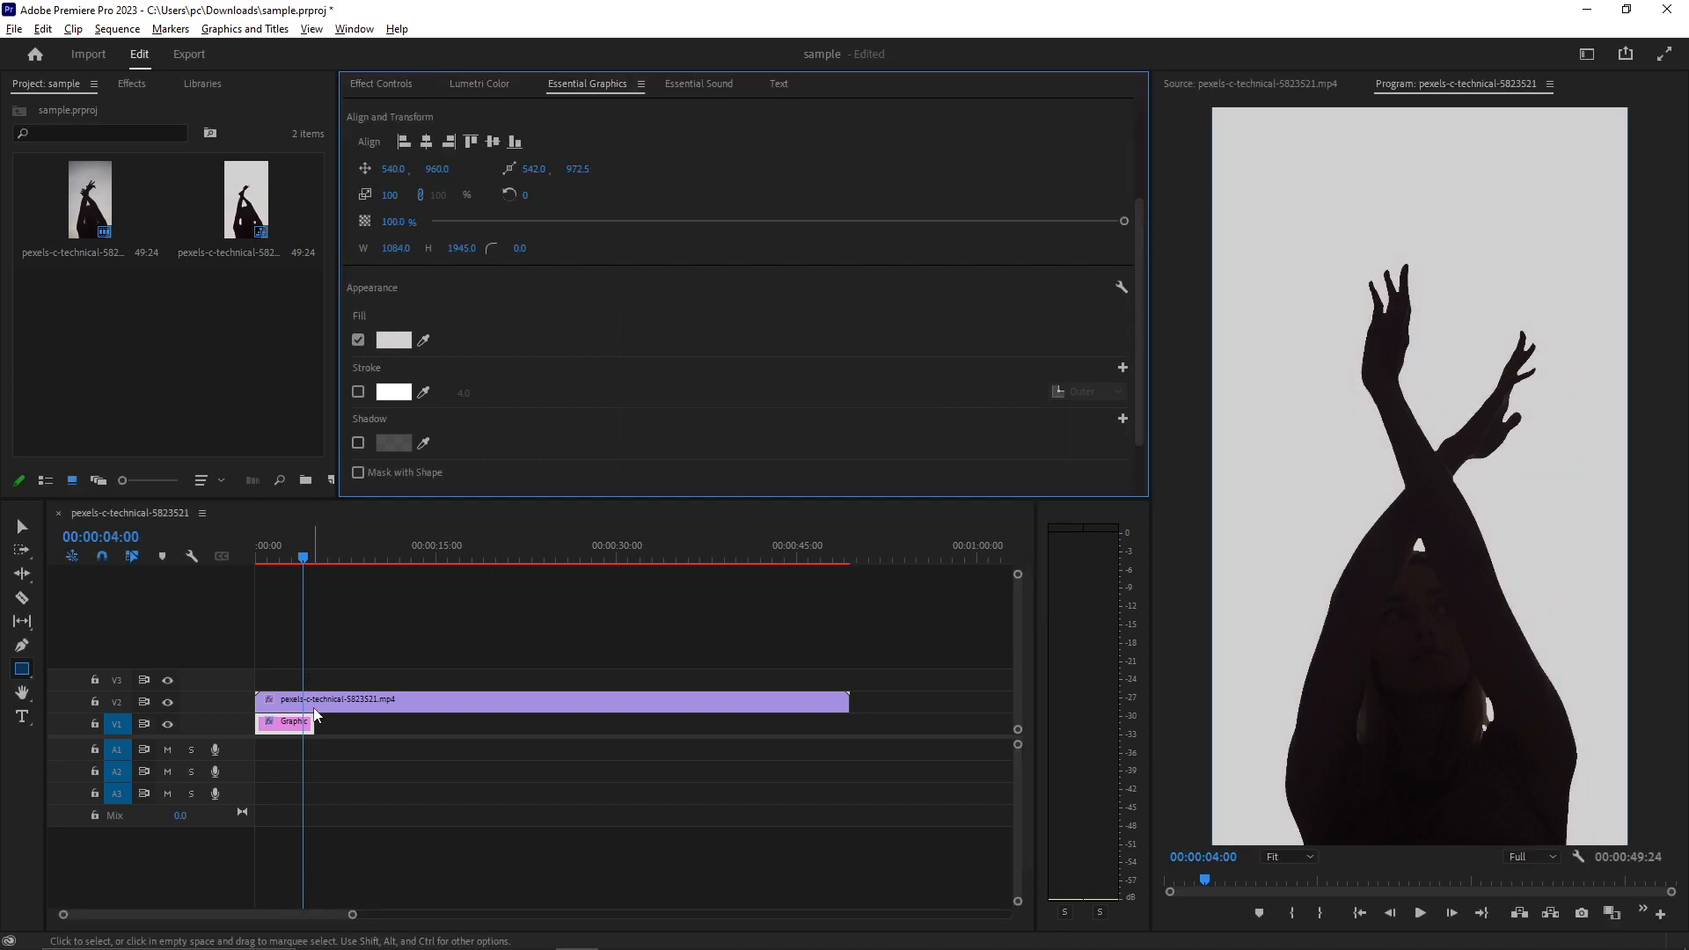
Extend the rectangle graphic on V1 to about 41 seconds and move the playhead back to 00:00:01:05.
{"action": "left_click_drag", "start_coordinate": [313, 712], "coordinate": [751, 751]}
{"action": "left_click_drag", "start_coordinate": [318, 564], "coordinate": [268, 556]}
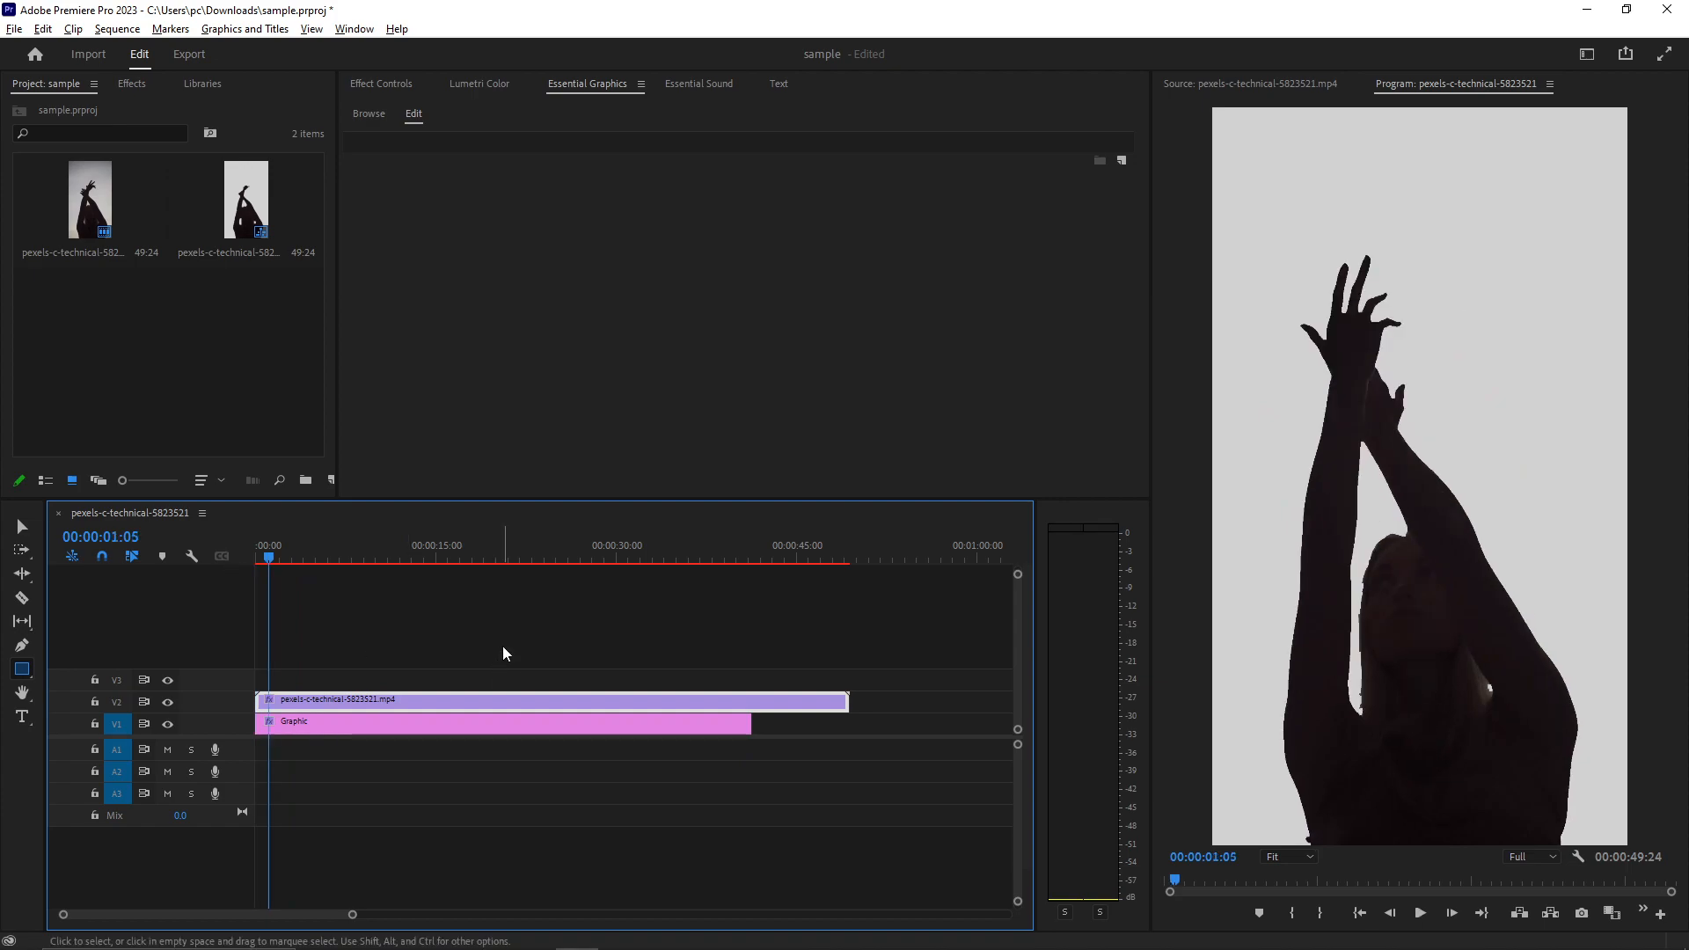